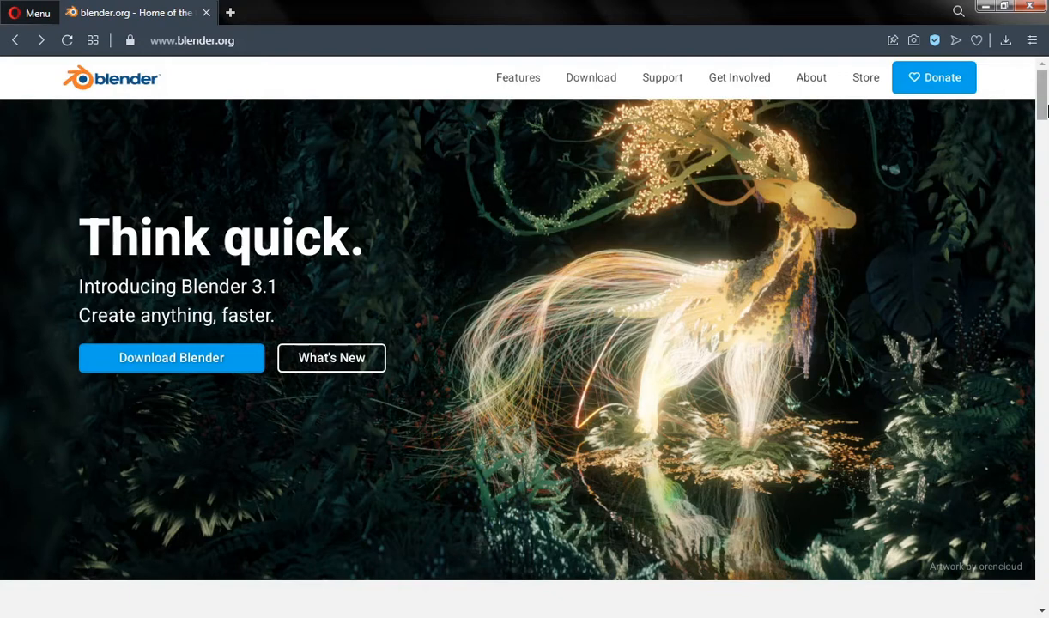
# Step: Open the Requirements page from the blender.org footer and review the hardware requirements and supported graphics cards
pyautogui.moveTo(1043, 101)
pyautogui.mouseDown()
pyautogui.moveTo(1035, 406)
pyautogui.moveTo(1045, 601)
pyautogui.mouseUp()
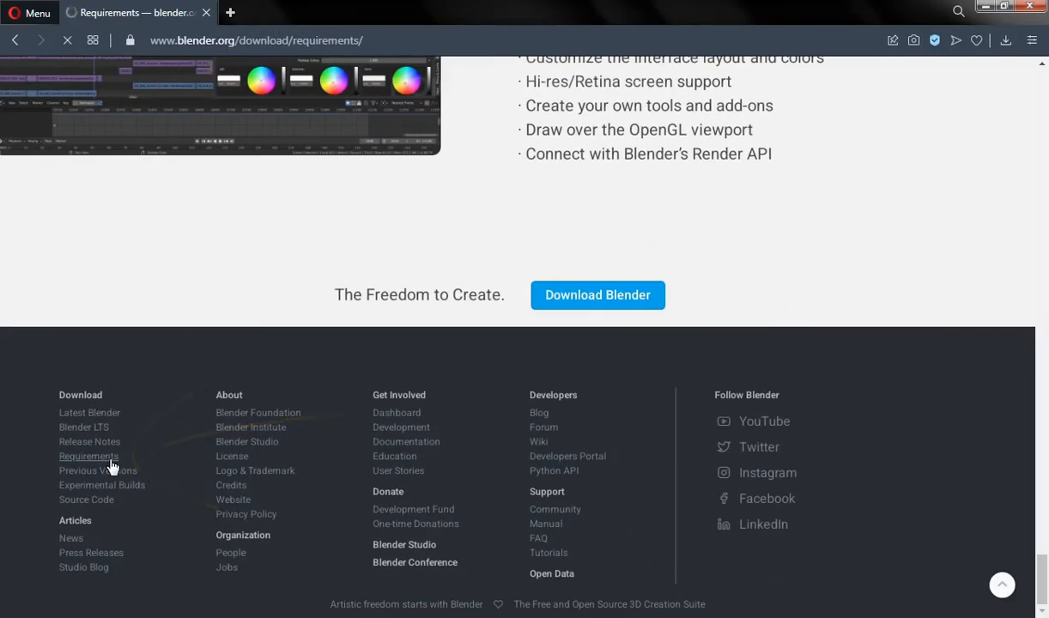
pyautogui.click(141, 433)
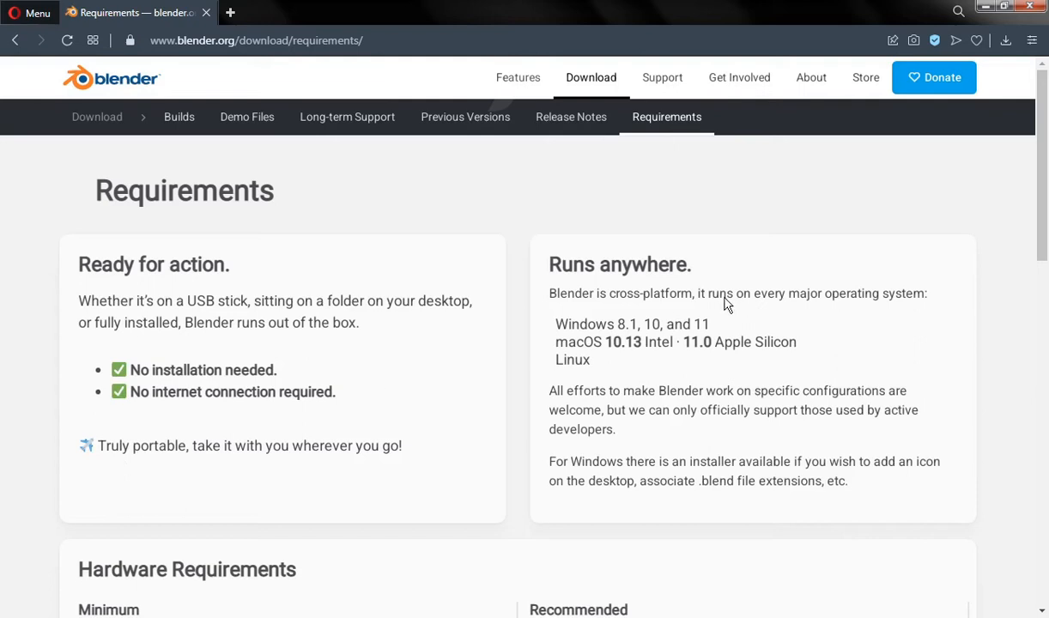
pyautogui.moveTo(1043, 156); pyautogui.dragTo(1045, 271)
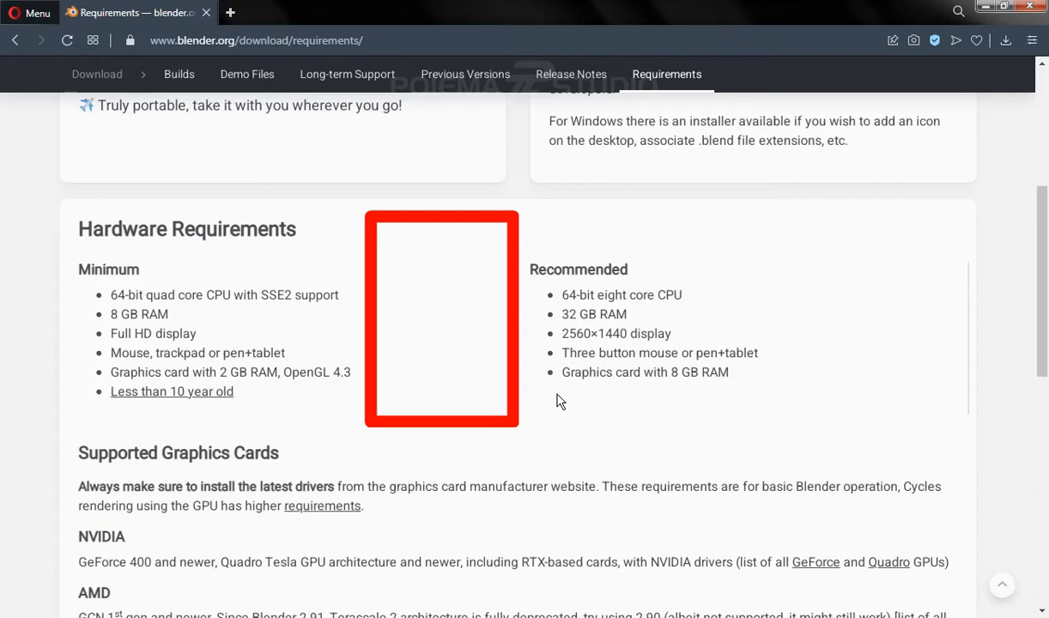
pyautogui.moveTo(557, 398); pyautogui.dragTo(436, 344)
pyautogui.click(463, 351)
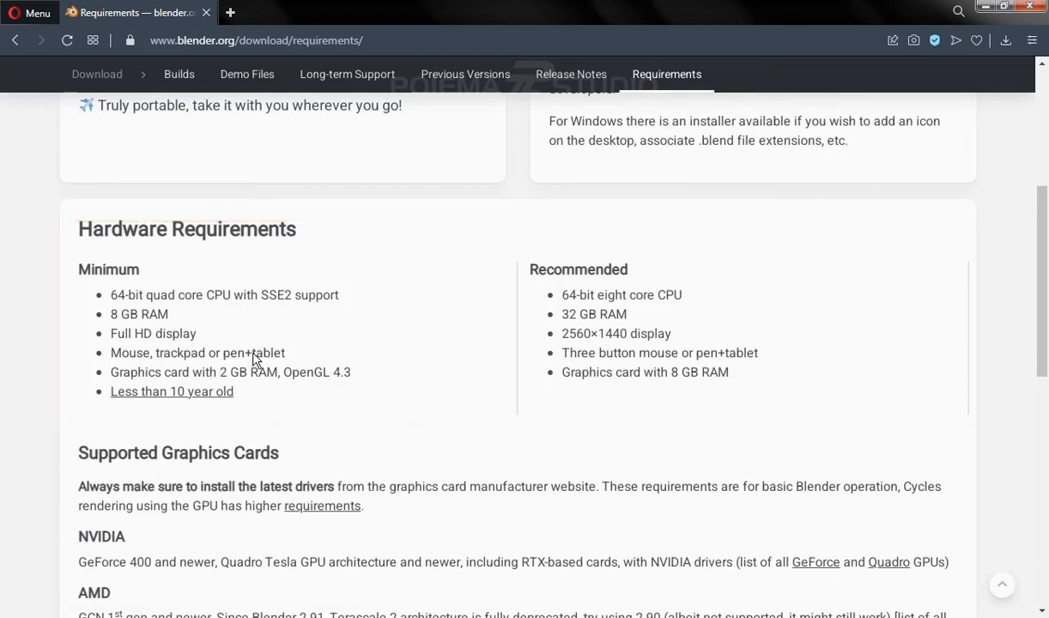
pyautogui.moveTo(1043, 333); pyautogui.dragTo(1046, 432)
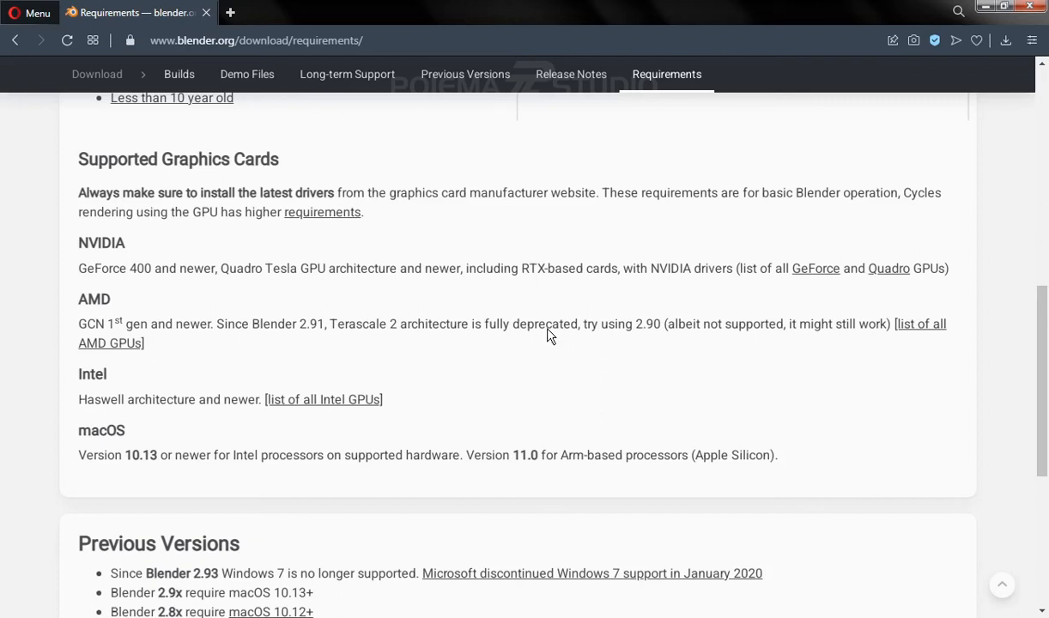
# Step: Open the Blender download page and look through the installers offered for macOS, Linux and other versions
pyautogui.moveTo(1045, 337); pyautogui.dragTo(1045, 151)
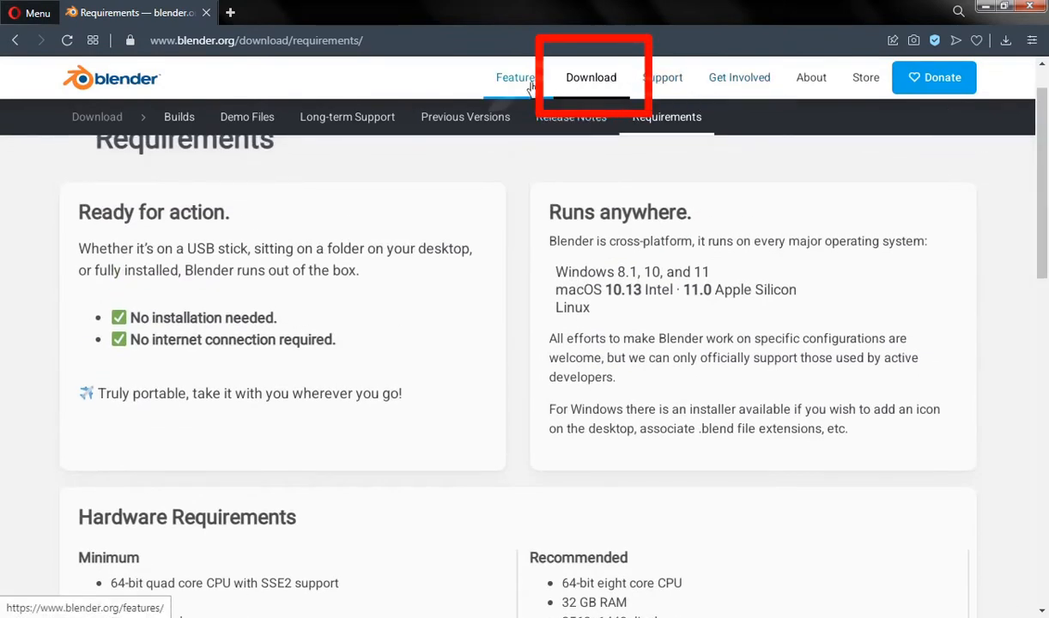
pyautogui.click(591, 86)
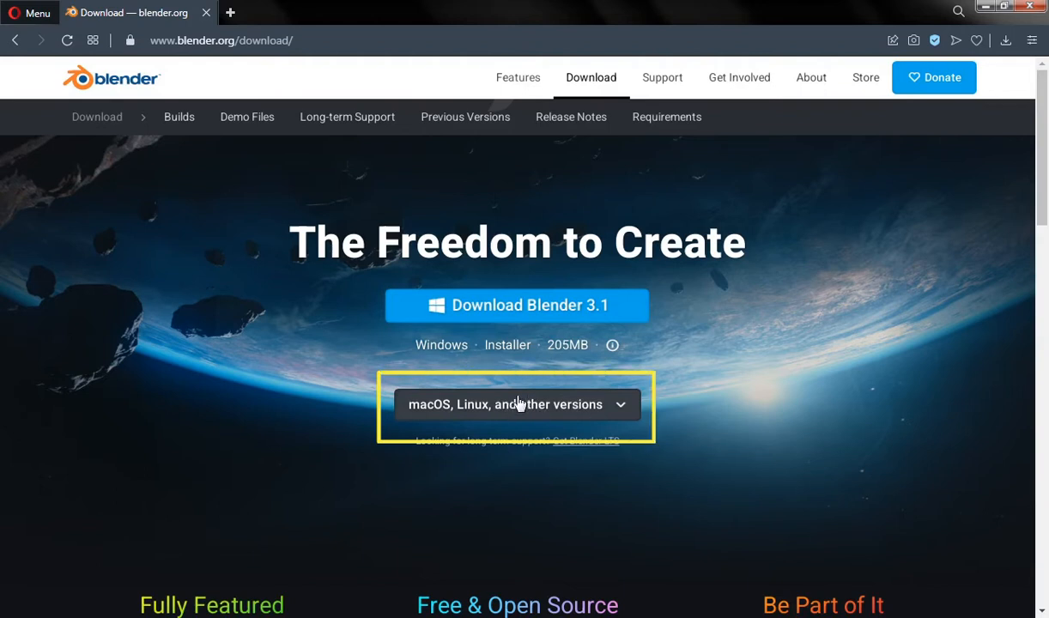
pyautogui.click(621, 414)
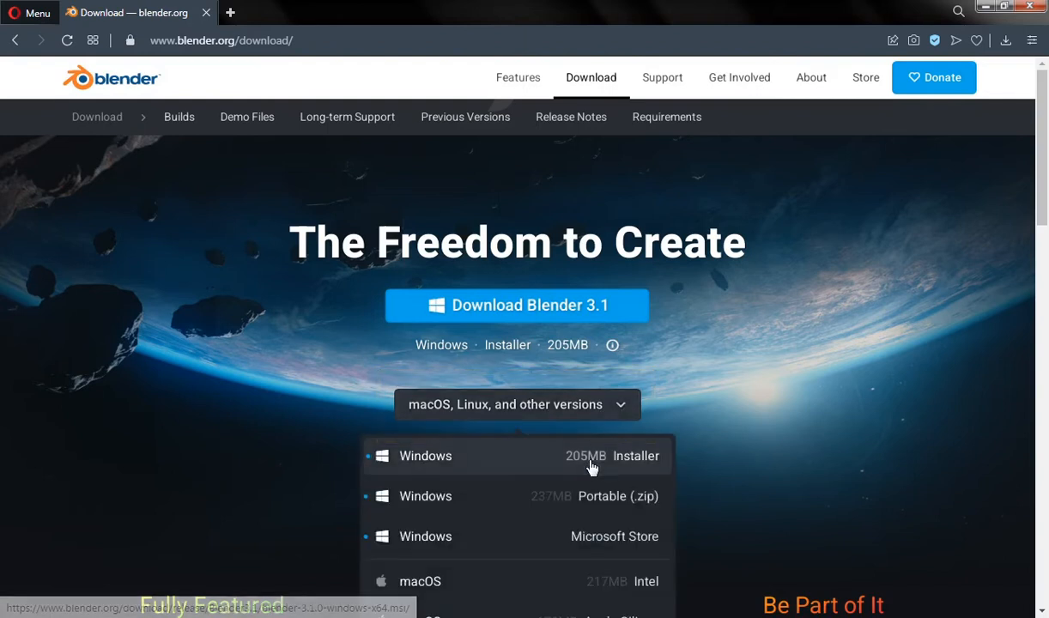
pyautogui.scroll(-3, 1046, 201)
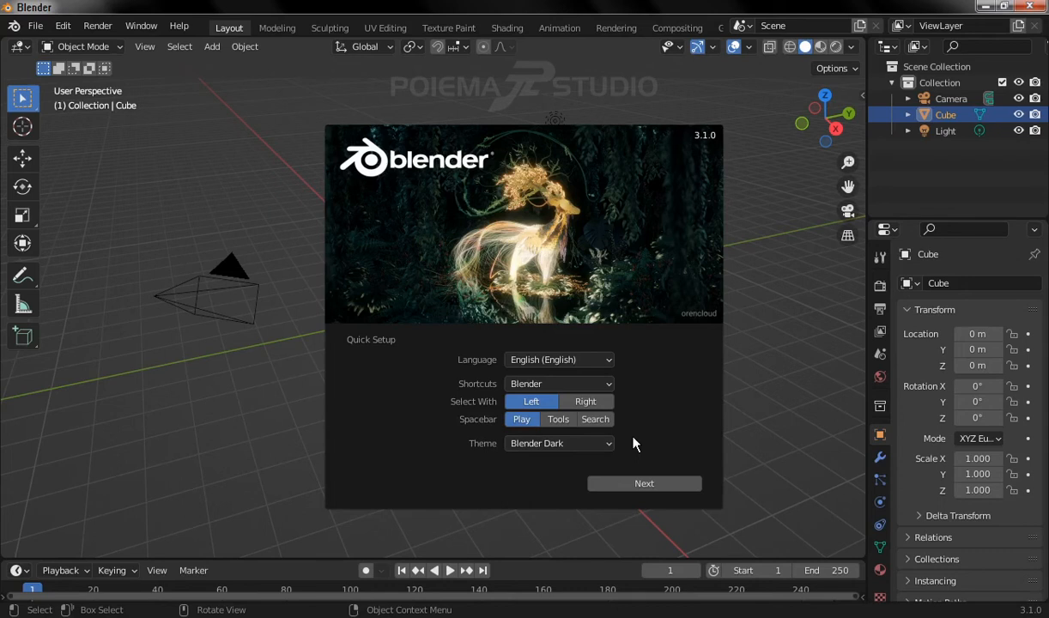
# Step: In Blender, accept the default Quick Setup settings and dismiss the splash screen
pyautogui.click(656, 485)
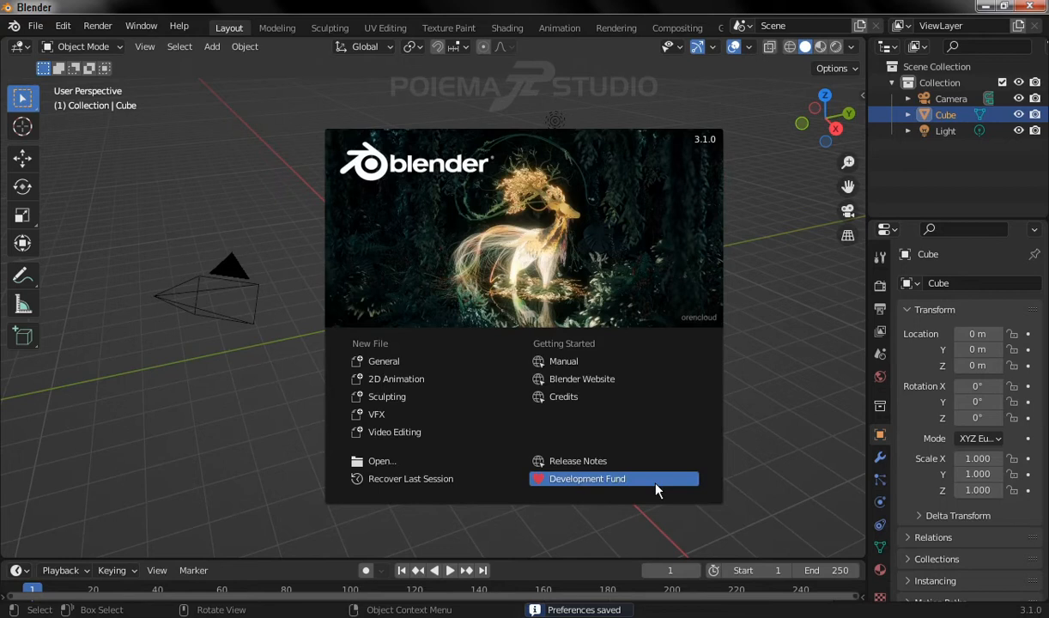
pyautogui.click(244, 405)
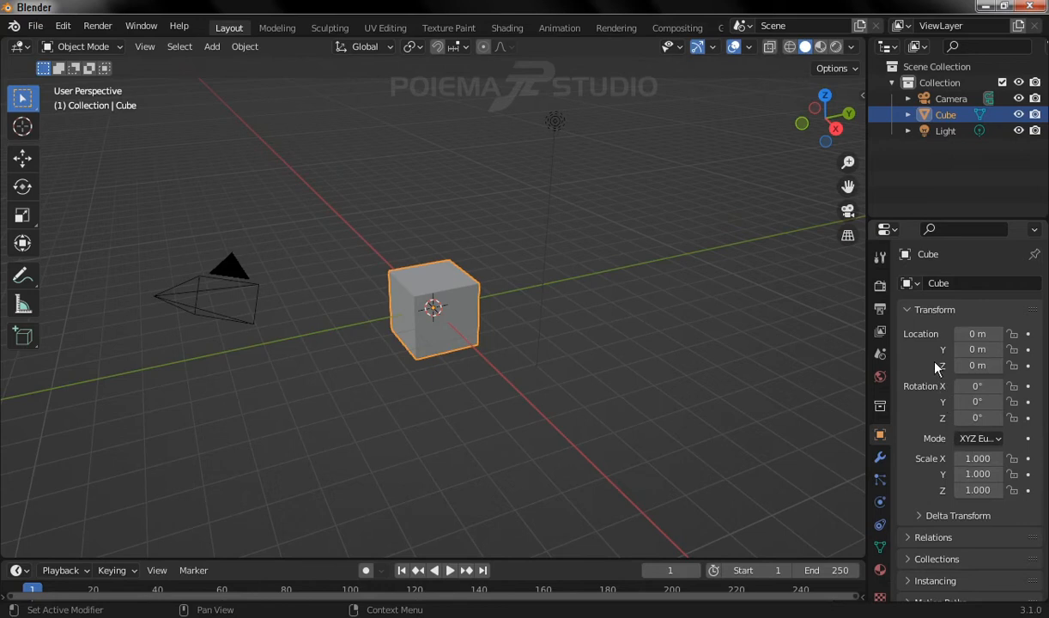
# Step: Look through the World, Collection, Particle and Output properties in the Properties editor
pyautogui.click(879, 376)
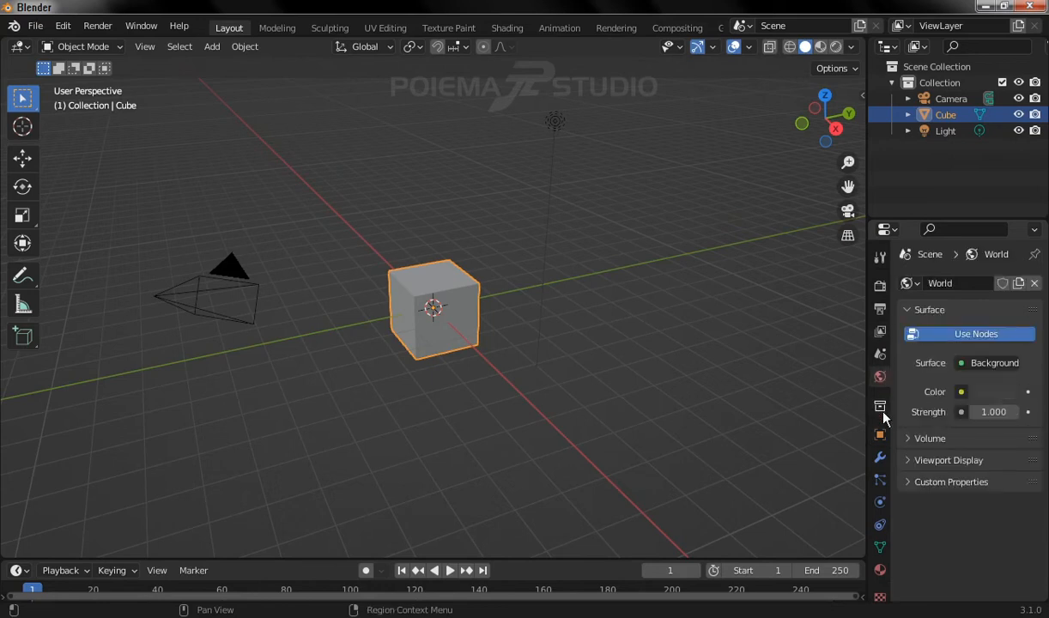
pyautogui.click(883, 414)
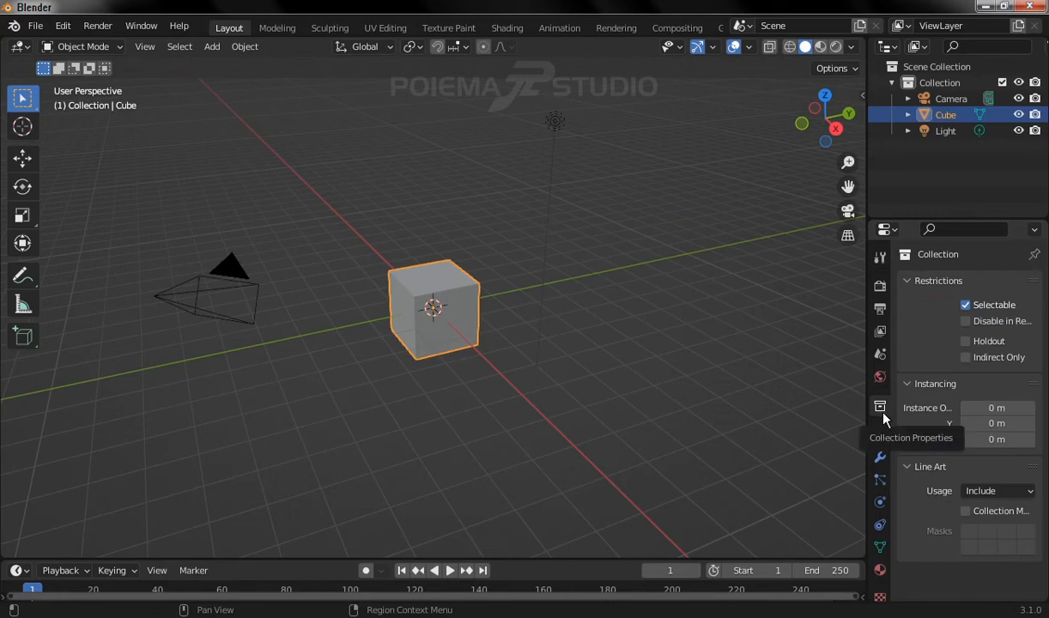
pyautogui.click(879, 484)
pyautogui.click(880, 308)
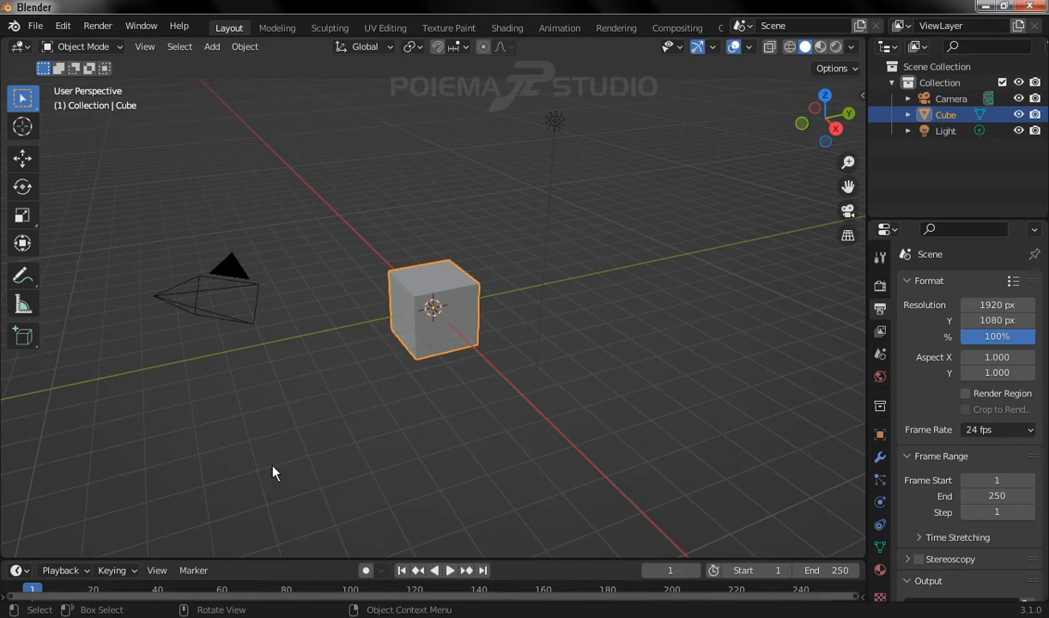
# Step: Examine the editor type lists of the 3D Viewport, Timeline, Properties and Outliner areas without changing any editor
pyautogui.click(18, 48)
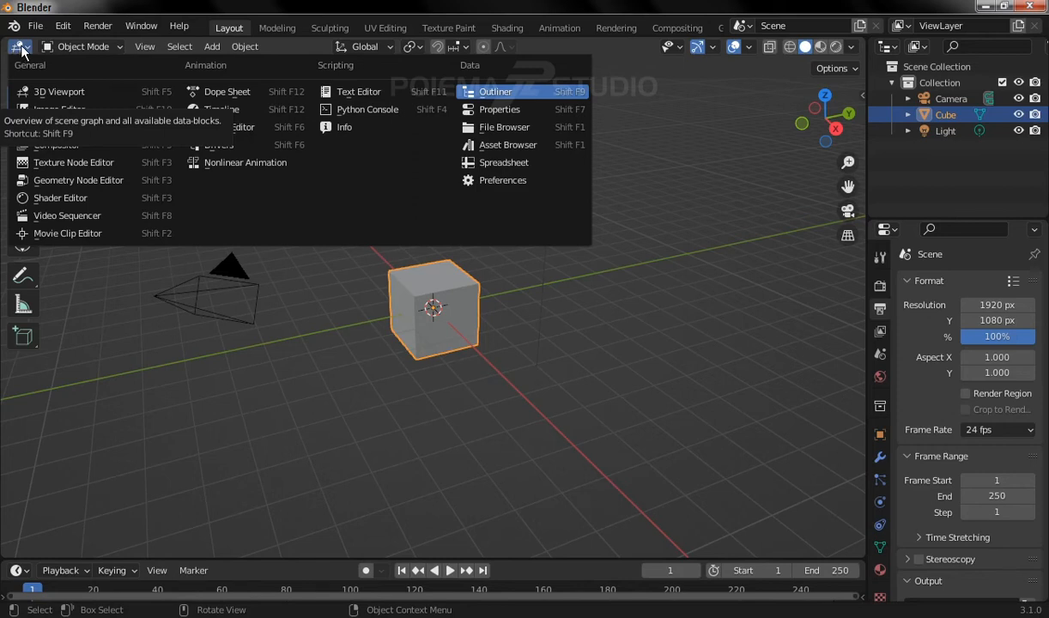
pyautogui.click(17, 570)
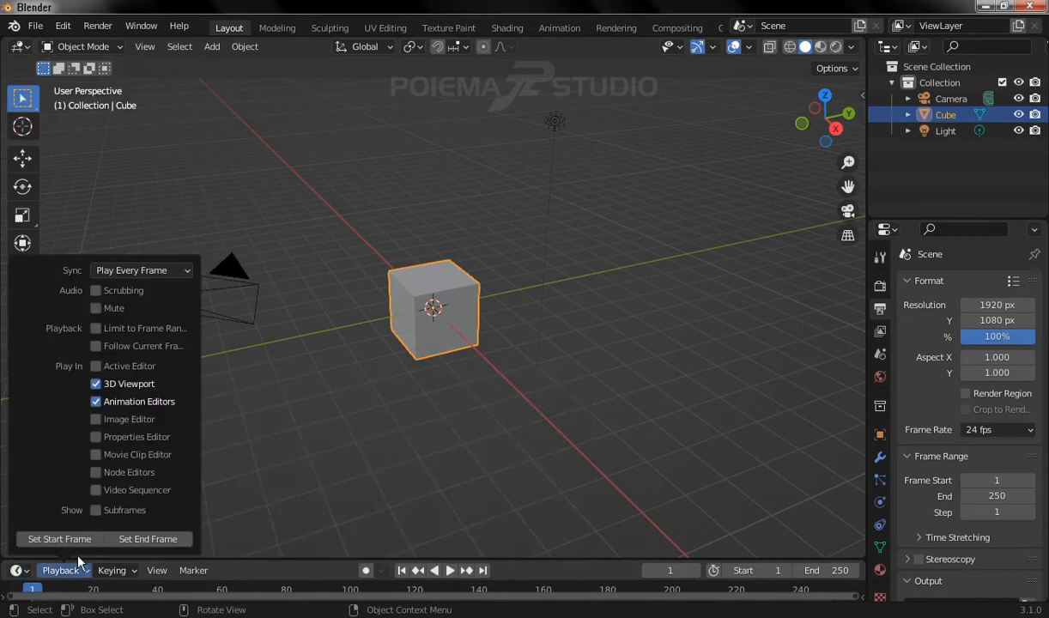
pyautogui.click(19, 568)
pyautogui.click(17, 570)
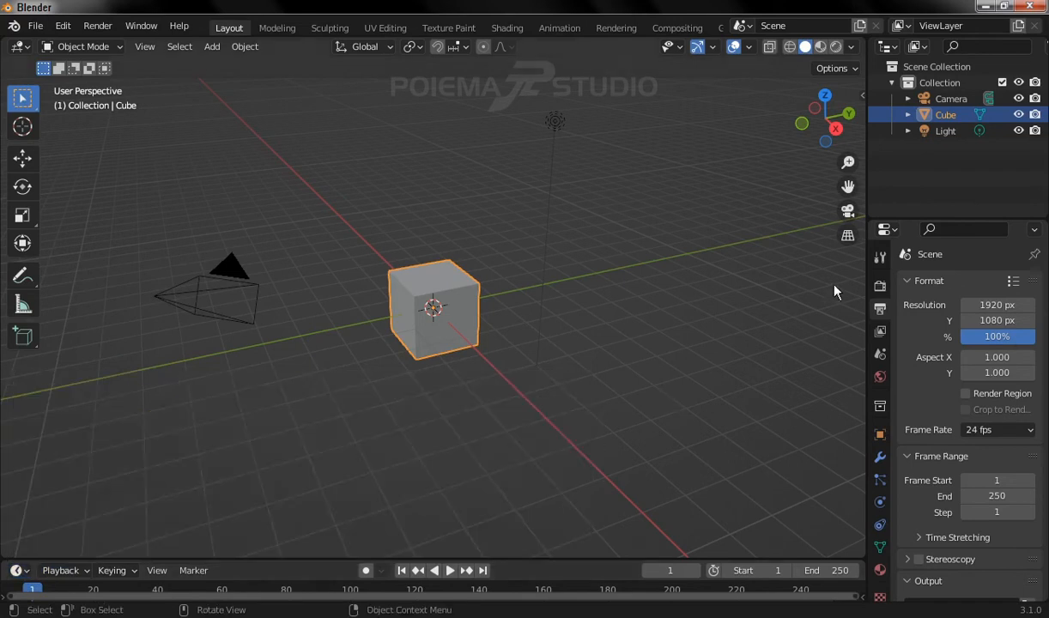
pyautogui.click(886, 231)
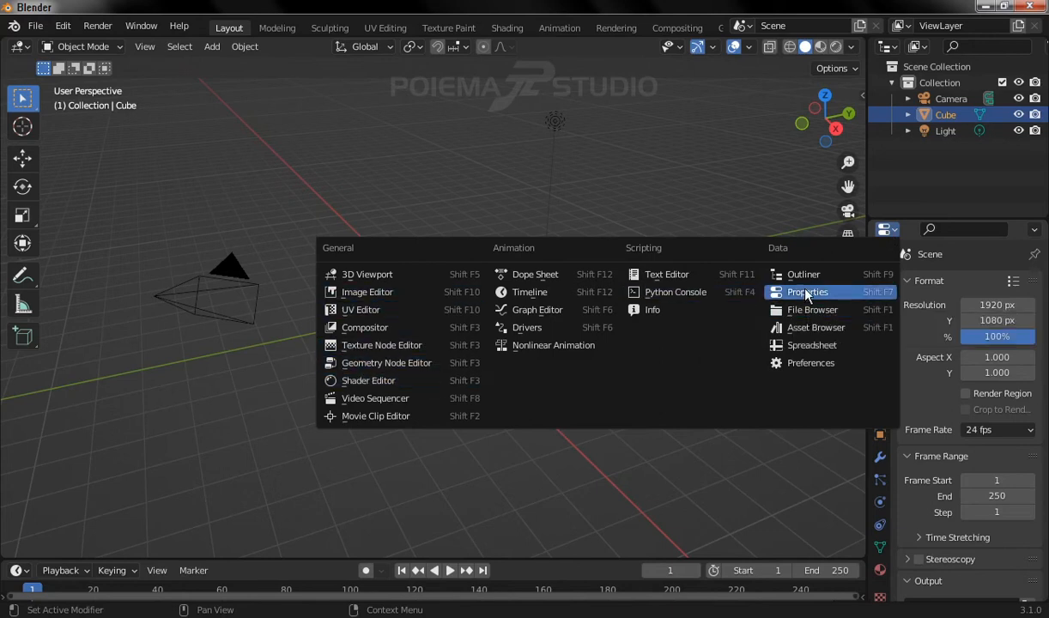
pyautogui.click(886, 48)
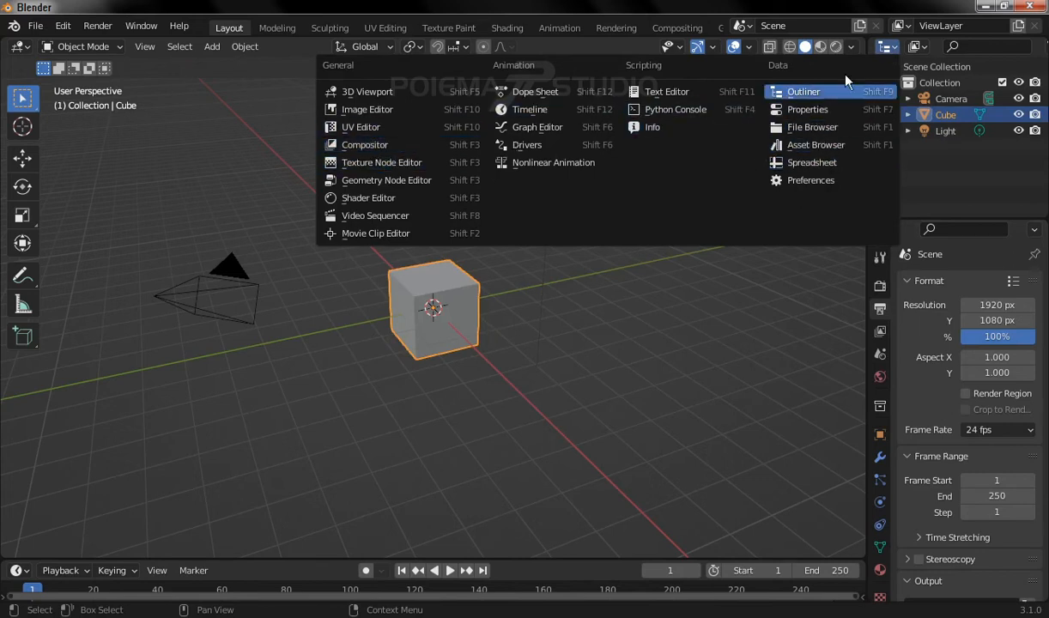
pyautogui.click(891, 50)
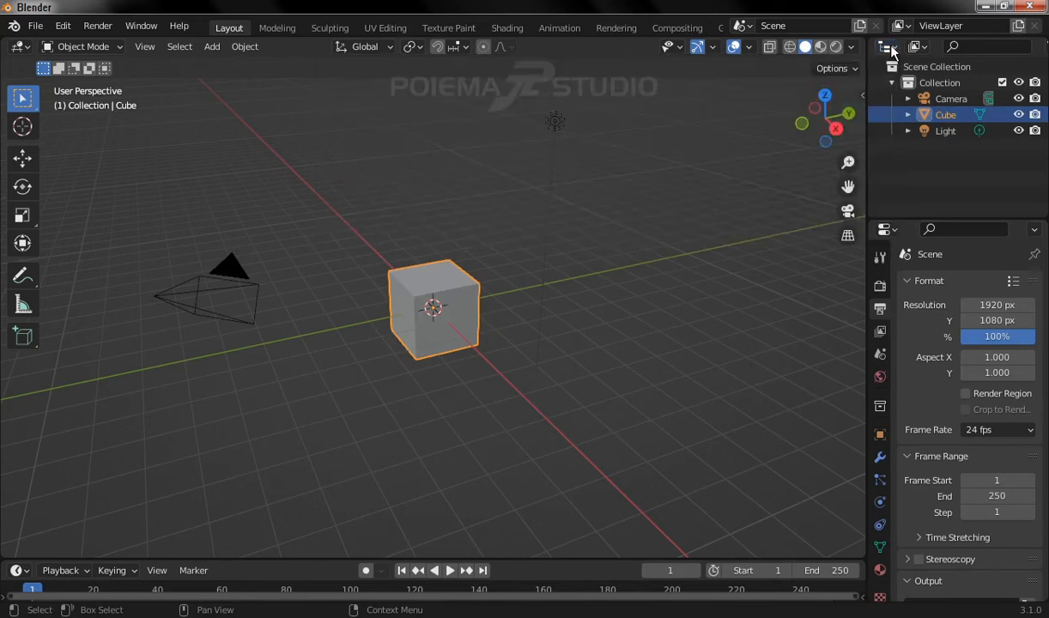
# Step: Switch the main viewport area to the Properties editor and the Outliner, and return it to the 3D Viewport
pyautogui.click(25, 50)
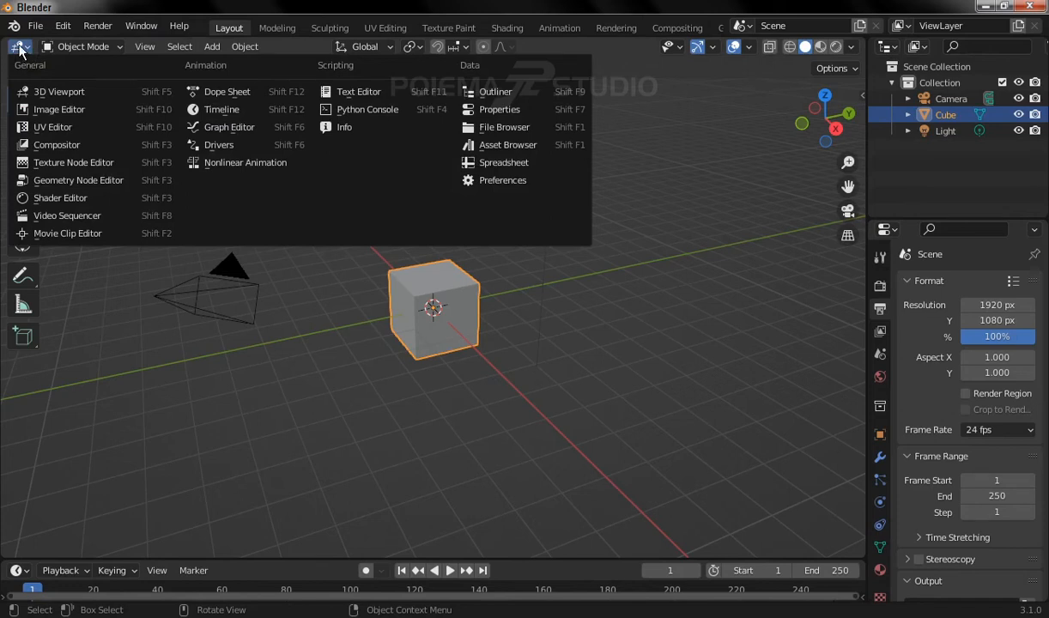
pyautogui.click(502, 112)
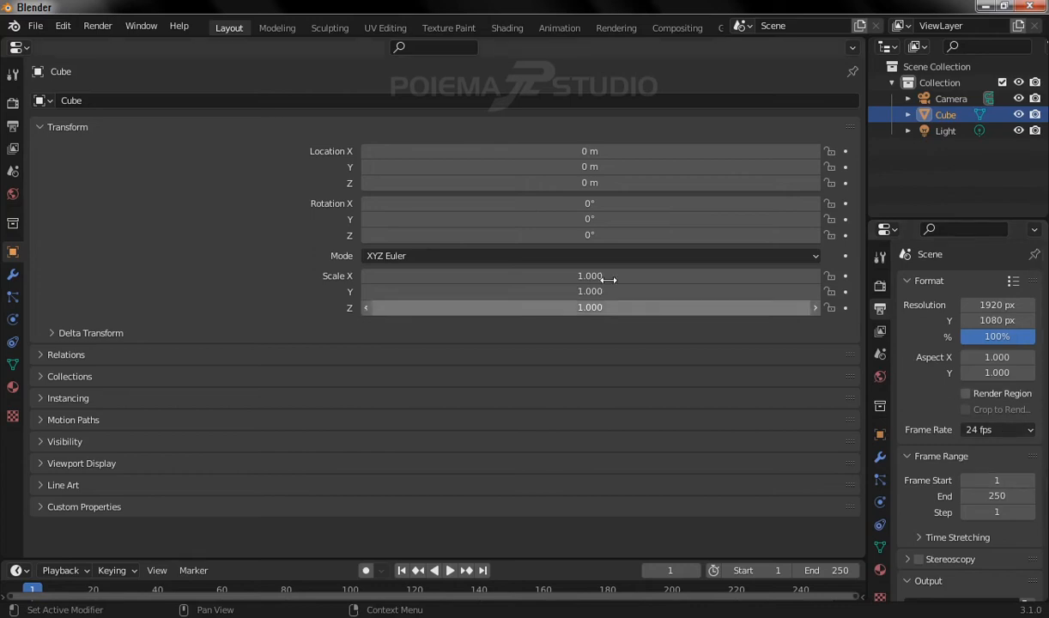
pyautogui.click(18, 48)
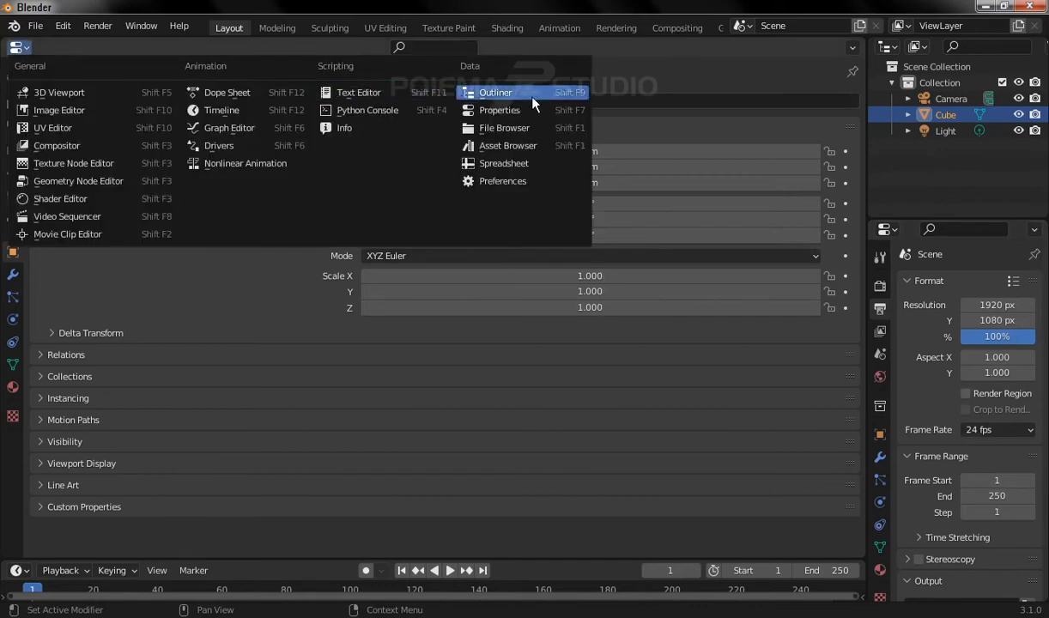
pyautogui.click(507, 92)
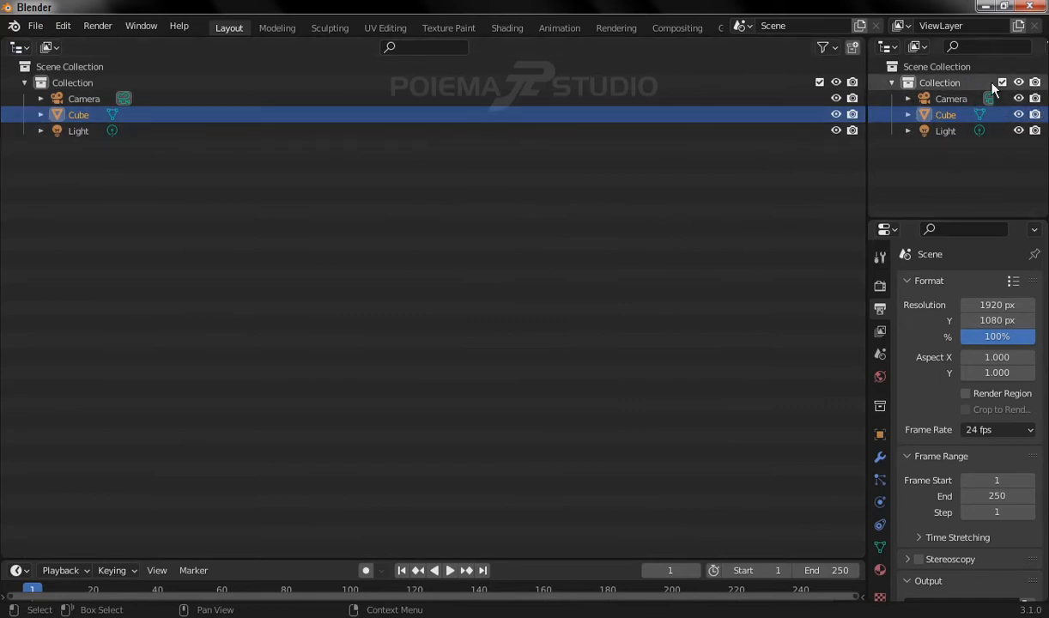
pyautogui.click(20, 48)
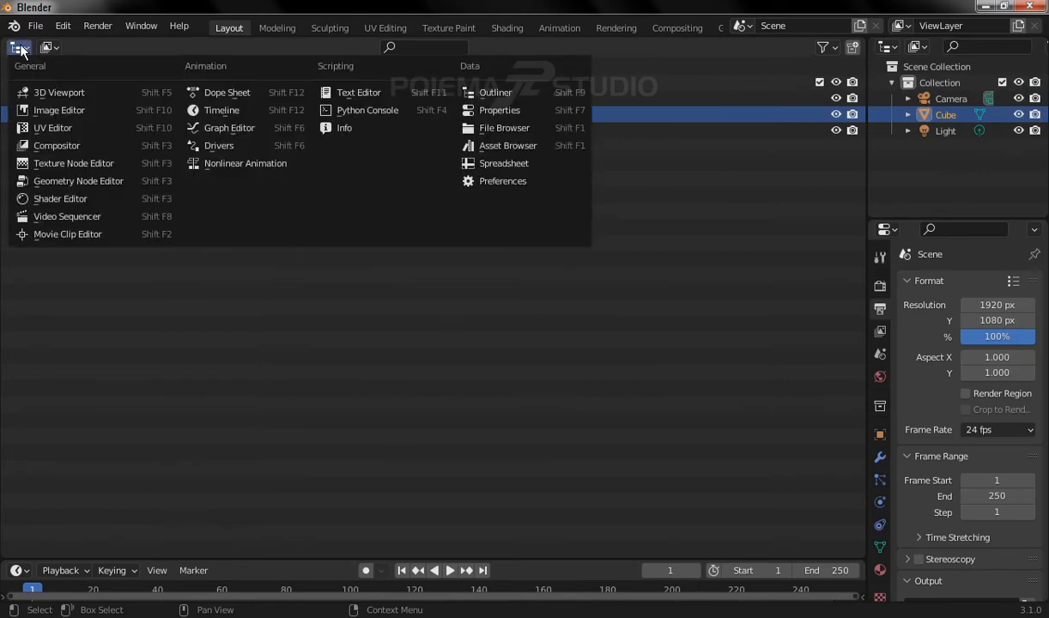
pyautogui.click(73, 91)
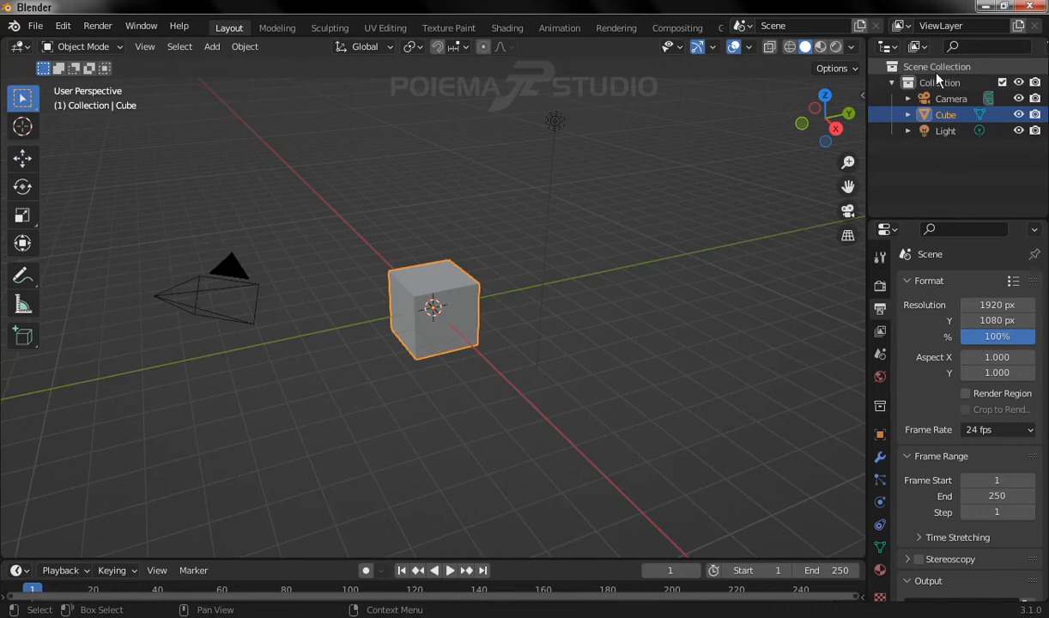
# Step: Switch the Outliner area to the Properties editor and a 3D Viewport, and restore it to the Outliner
pyautogui.click(887, 48)
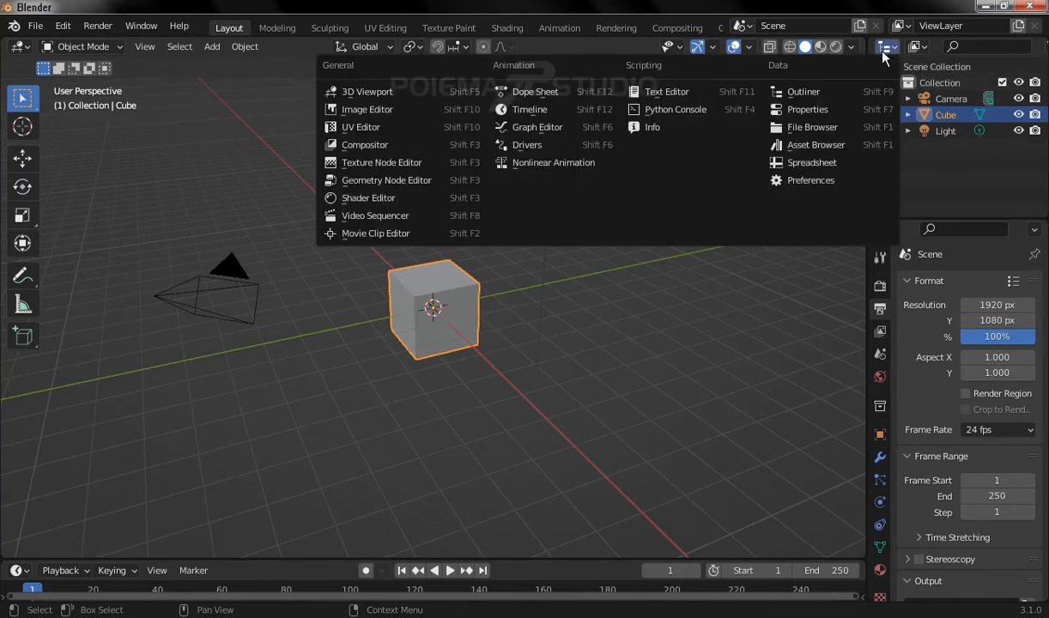
pyautogui.click(856, 111)
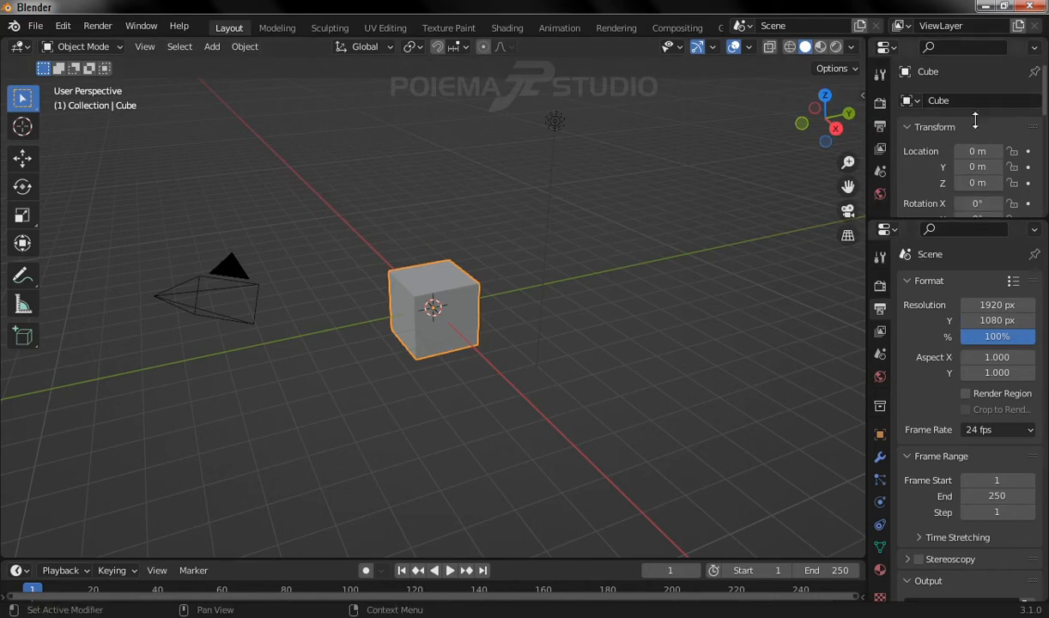
pyautogui.click(885, 48)
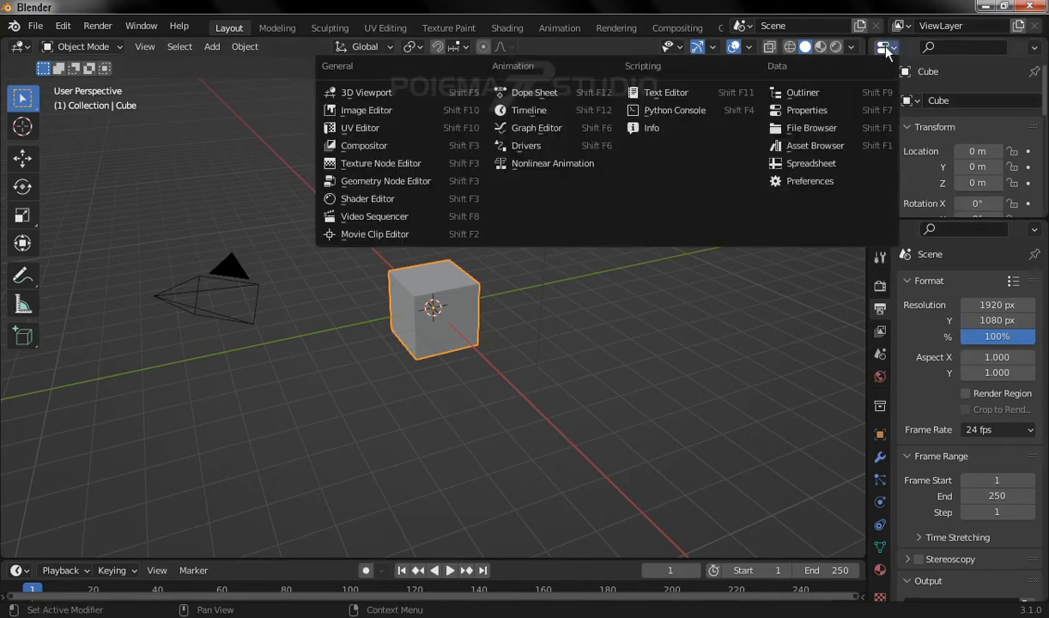
pyautogui.click(377, 92)
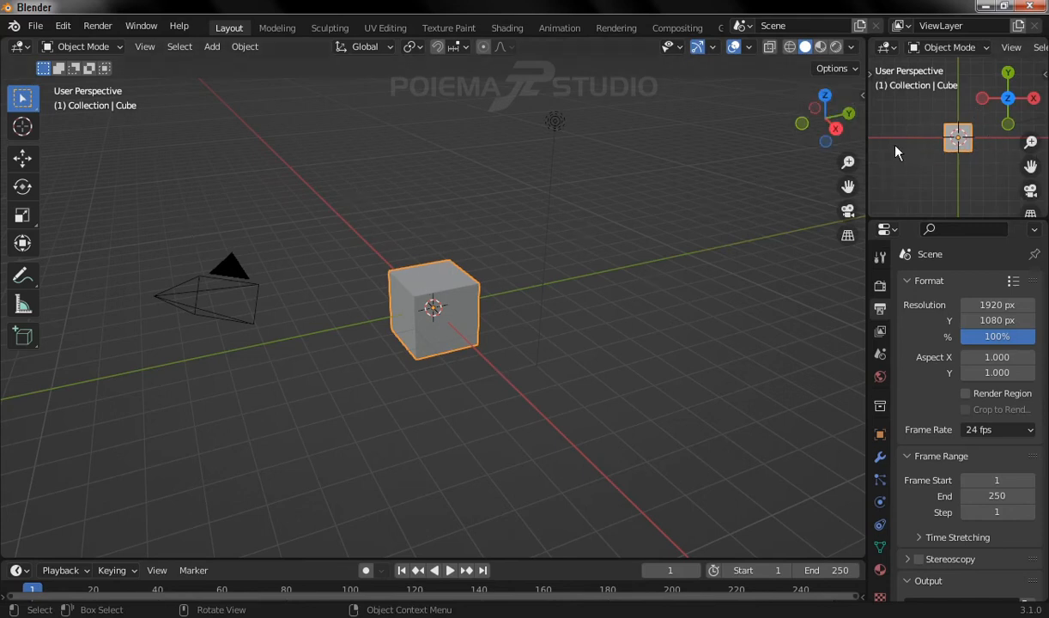
pyautogui.click(887, 48)
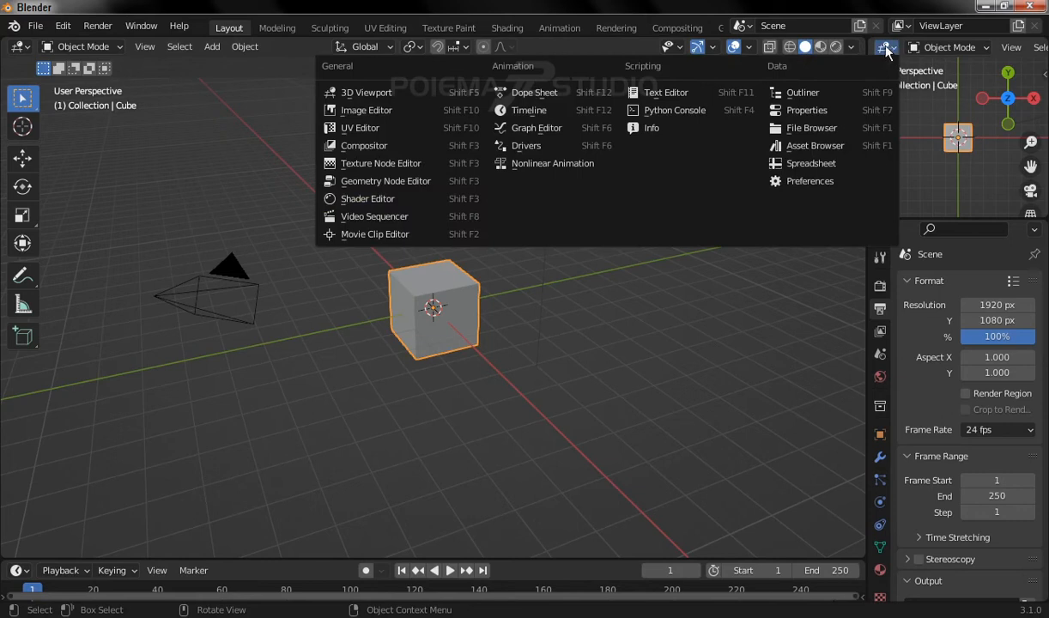
pyautogui.click(815, 92)
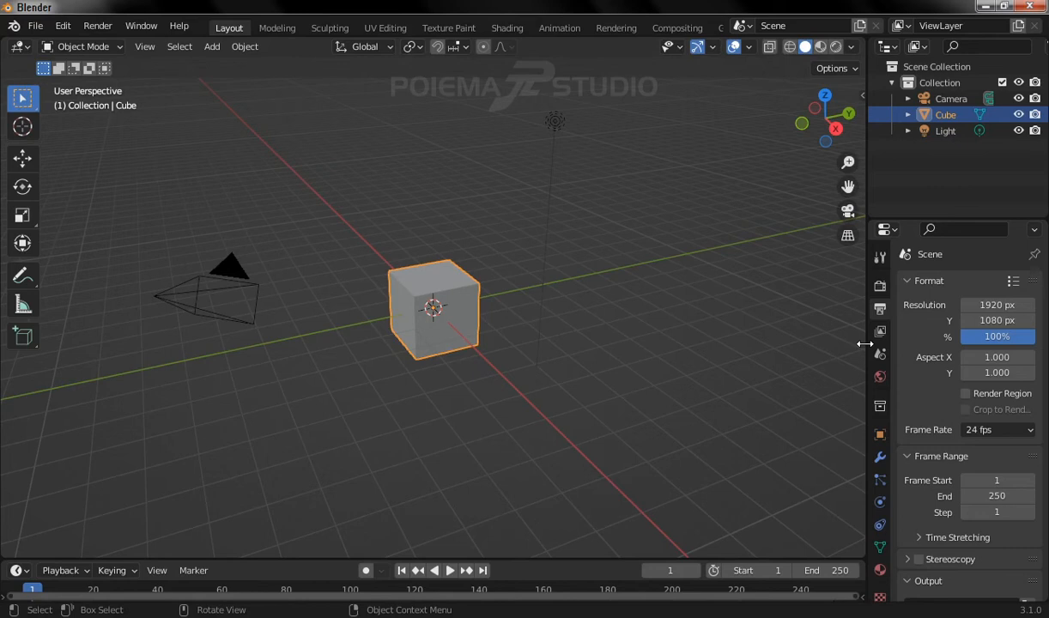
# Step: Resize the workspace areas to give a wider Outliner and Properties column, a taller Timeline and a taller Outliner
pyautogui.moveTo(863, 343); pyautogui.dragTo(659, 333)
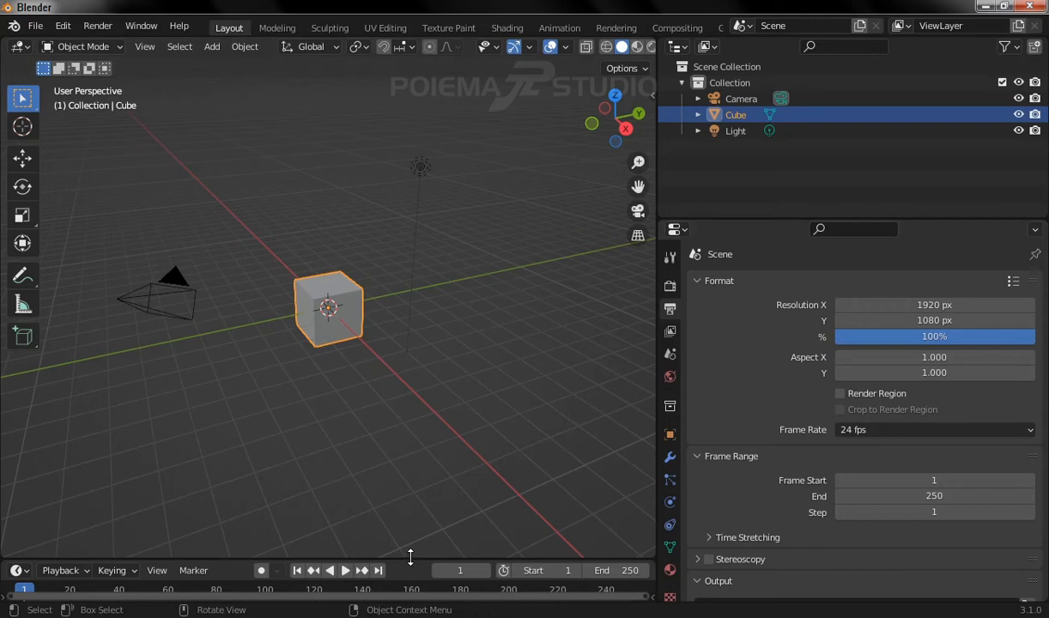
pyautogui.moveTo(413, 559); pyautogui.dragTo(448, 392)
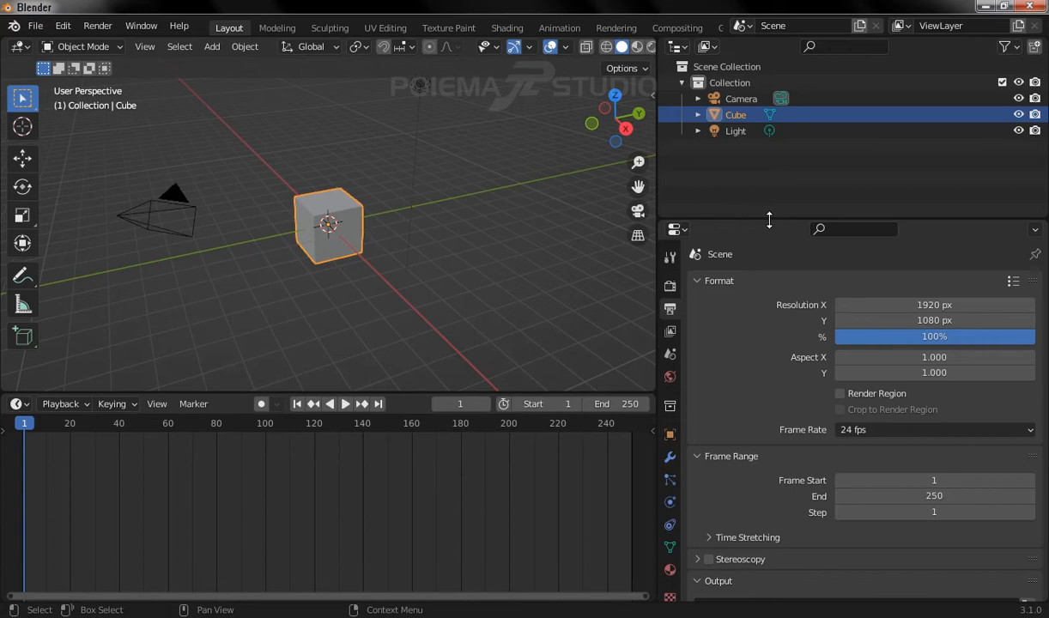
pyautogui.moveTo(769, 220); pyautogui.dragTo(753, 260)
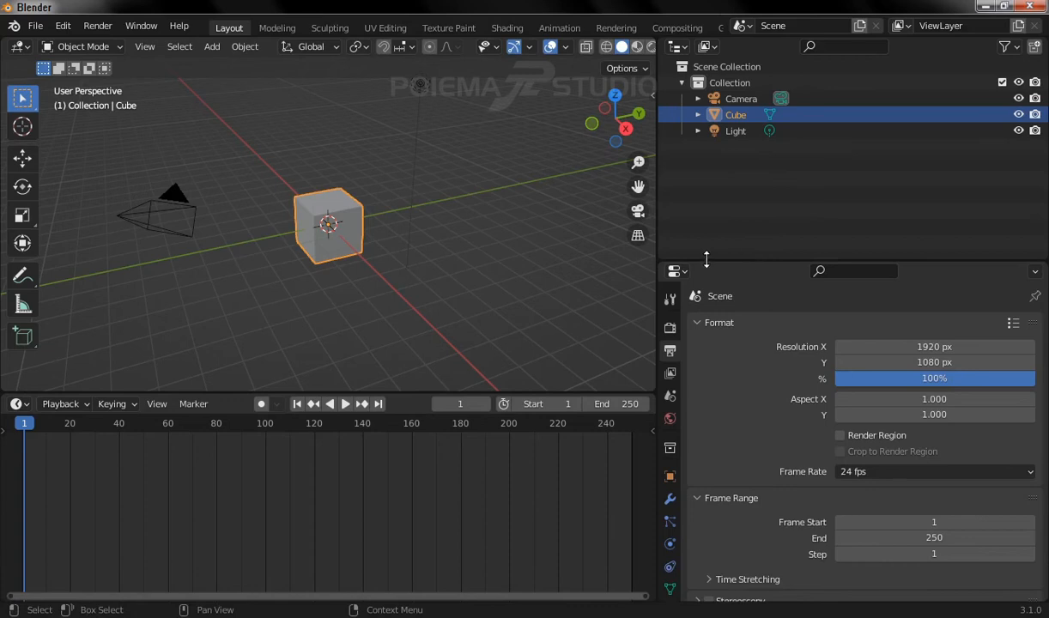
# Step: Widen the main 3D Viewport column, and split both the 3D Viewport and the Timeline into two side-by-side areas
pyautogui.moveTo(656, 290); pyautogui.dragTo(717, 294)
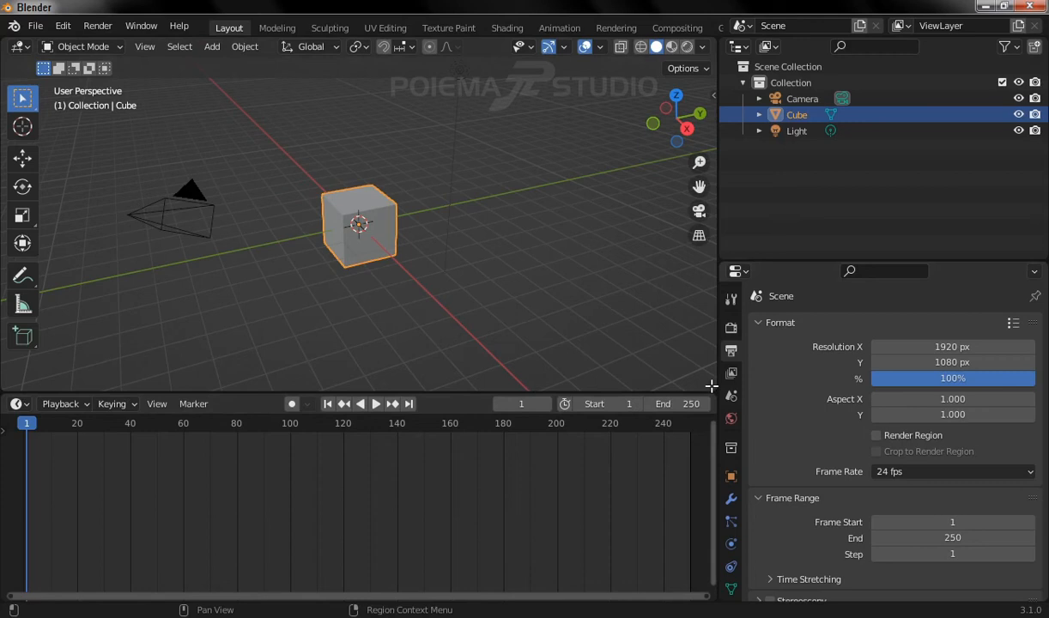
pyautogui.moveTo(711, 386); pyautogui.dragTo(375, 271)
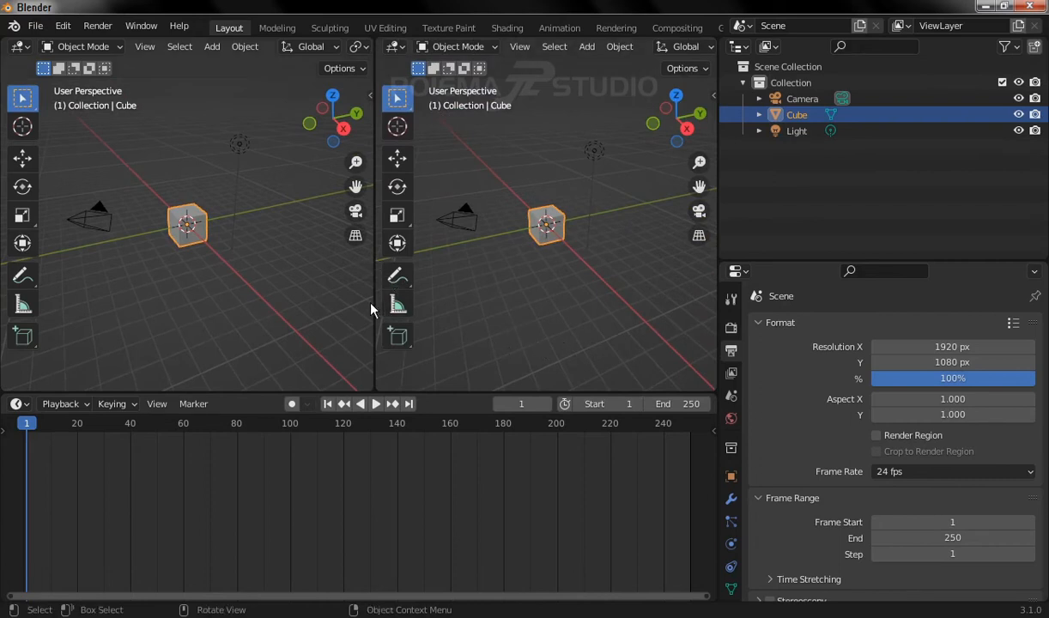
pyautogui.moveTo(373, 301)
pyautogui.mouseDown()
pyautogui.moveTo(430, 300)
pyautogui.moveTo(378, 296)
pyautogui.mouseUp()
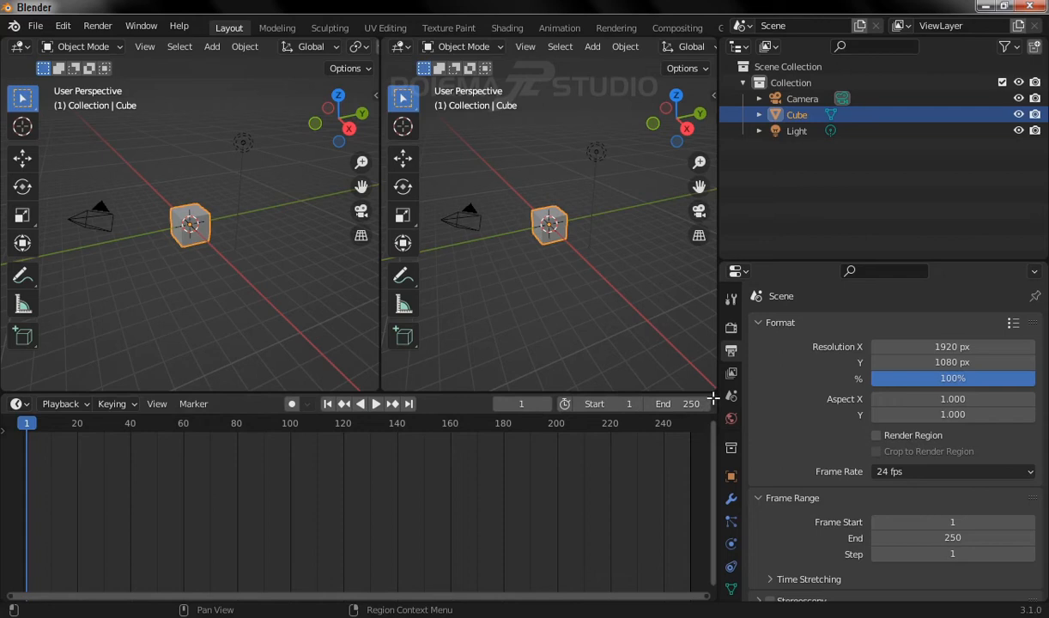
pyautogui.moveTo(713, 398); pyautogui.dragTo(423, 447)
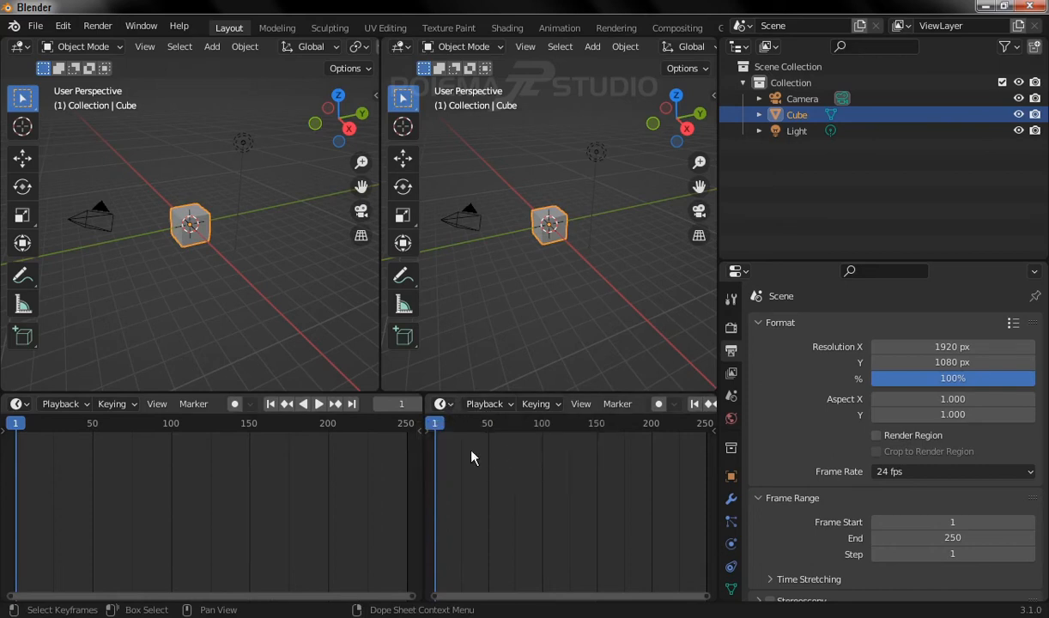
# Step: Change the second Timeline area to a 3D Viewport and the second upper 3D Viewport to the Properties editor
pyautogui.click(443, 404)
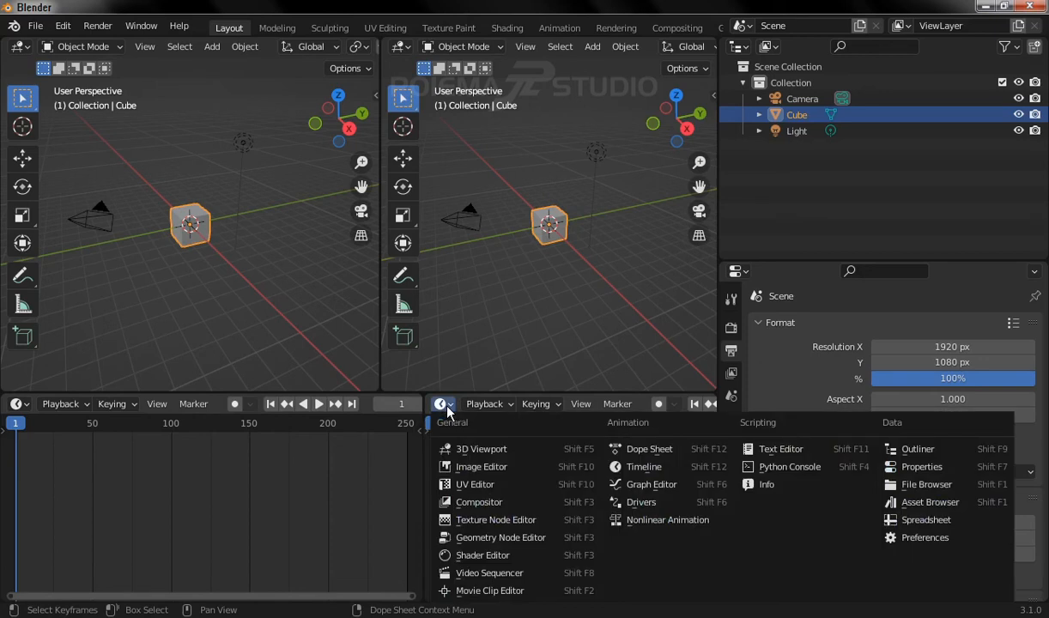
pyautogui.click(482, 455)
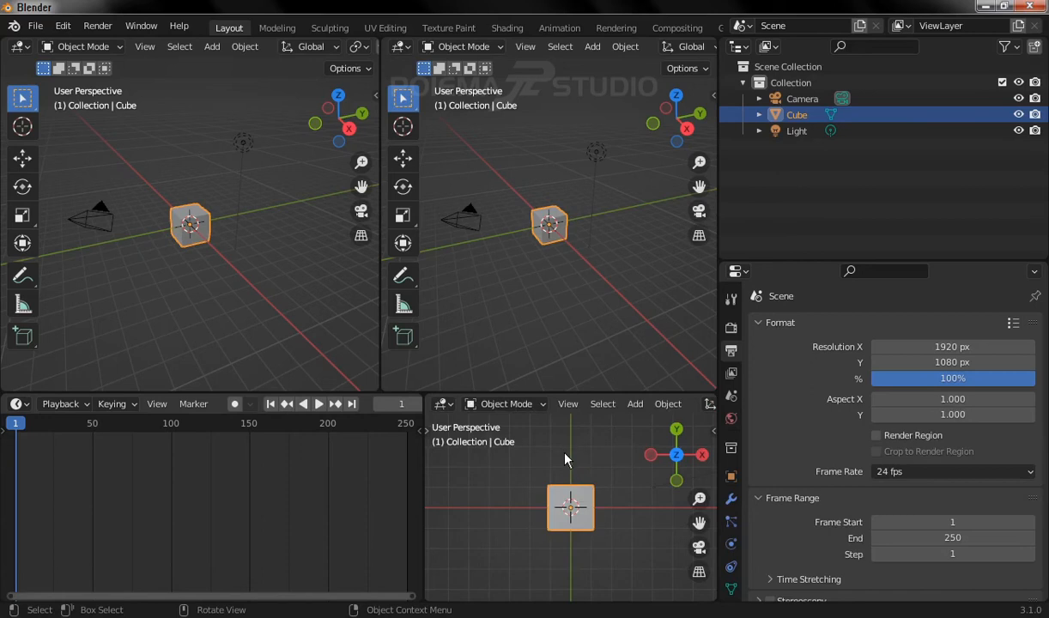
pyautogui.click(398, 46)
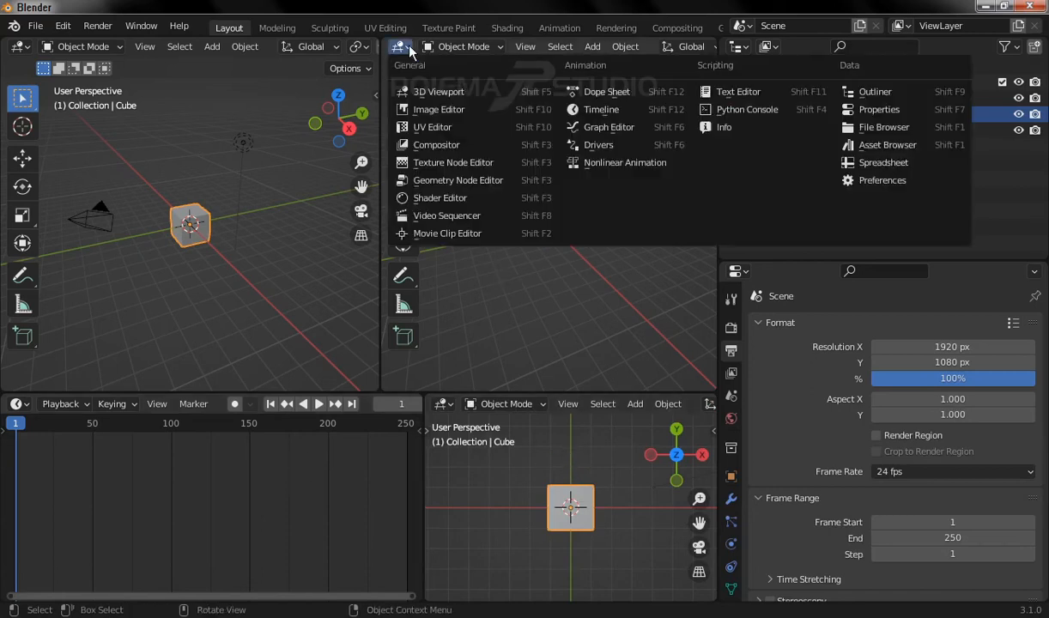
pyautogui.click(401, 48)
pyautogui.click(841, 110)
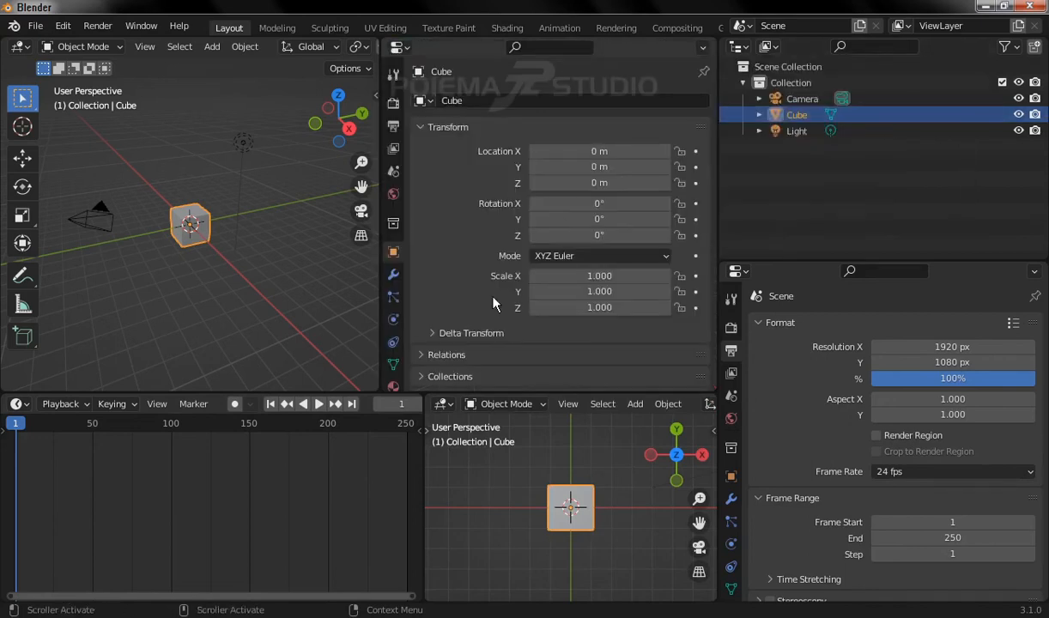
# Step: Split the upper 3D Viewport vertically at its middle, and make the areas above the Timeline taller
pyautogui.rightClick(215, 391)
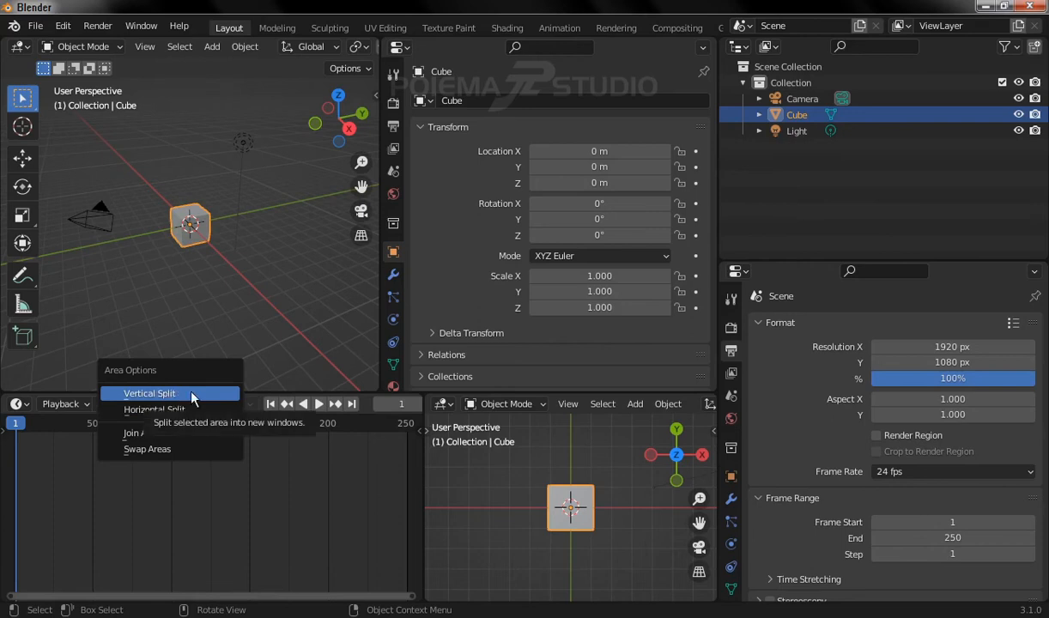
pyautogui.click(176, 395)
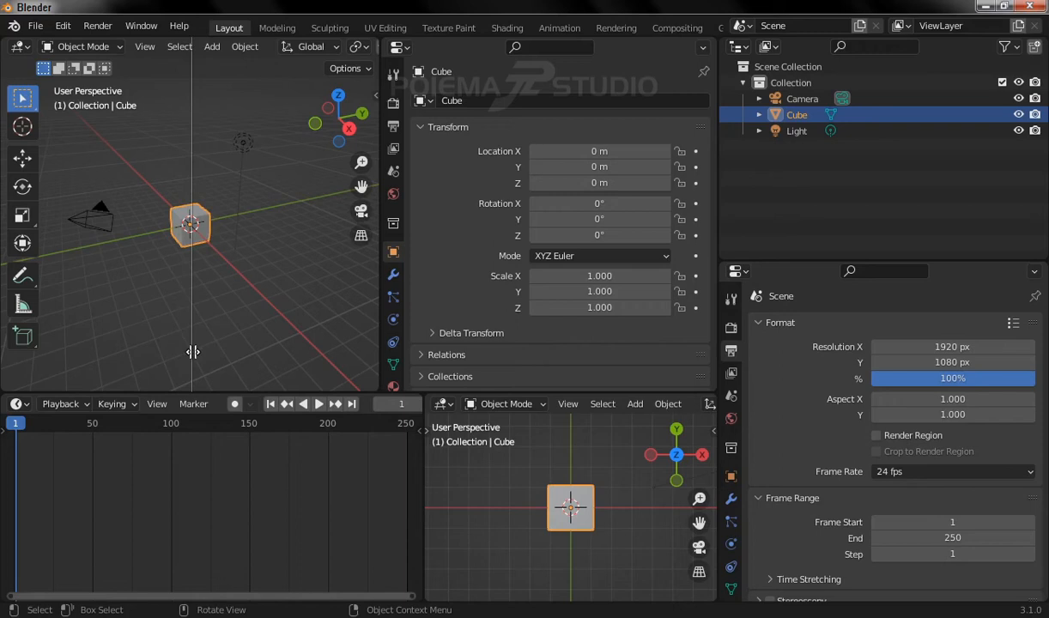
pyautogui.click(193, 352)
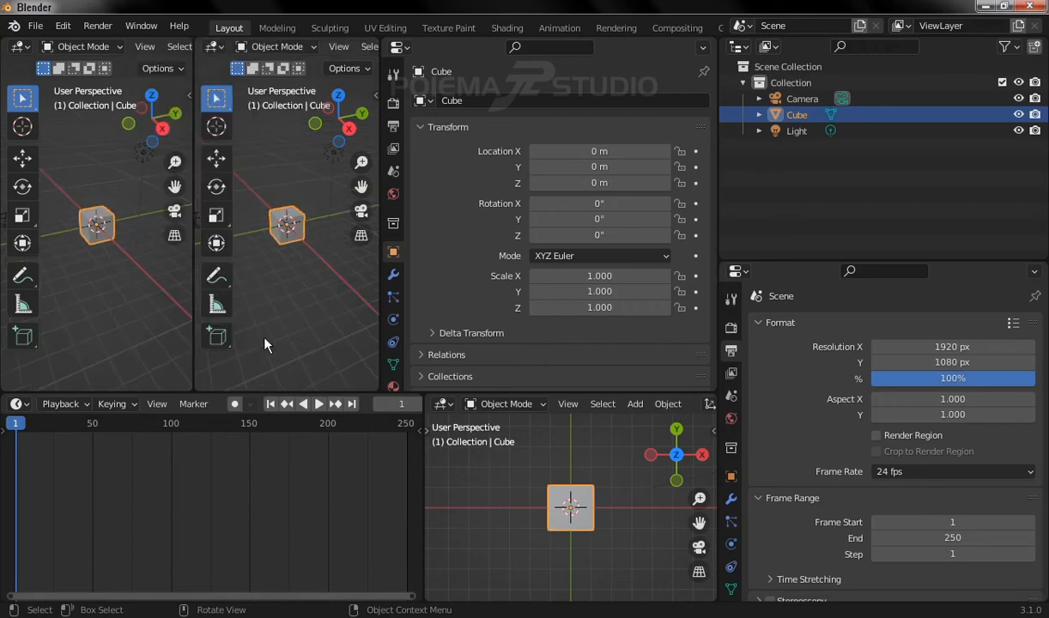
pyautogui.moveTo(279, 393); pyautogui.dragTo(279, 461)
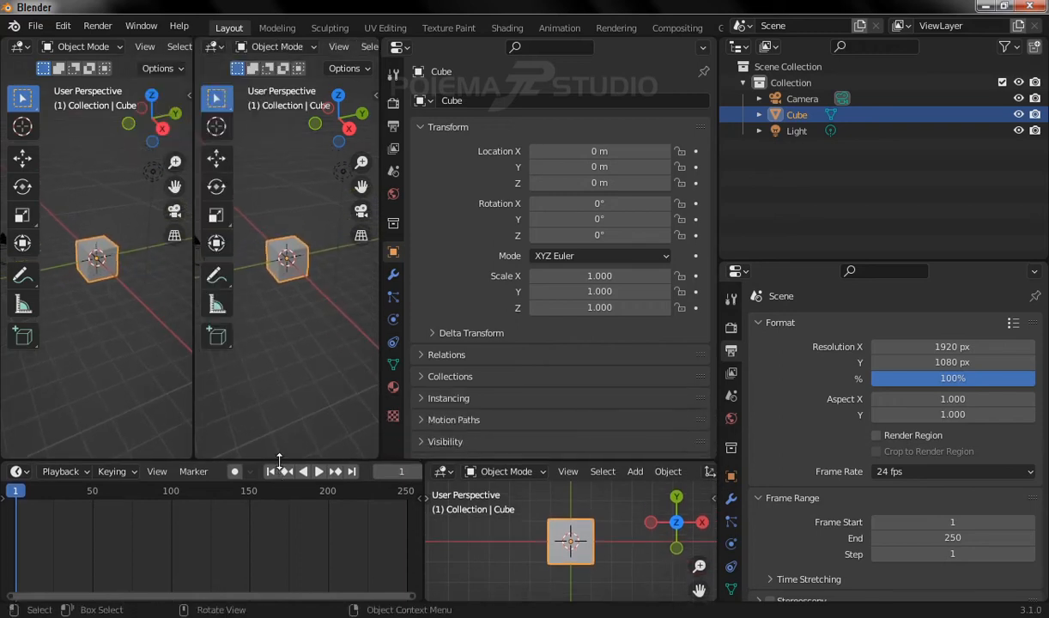
# Step: Split the 3D Viewport next to the Cube's Properties editor horizontally, slightly below its middle
pyautogui.rightClick(231, 458)
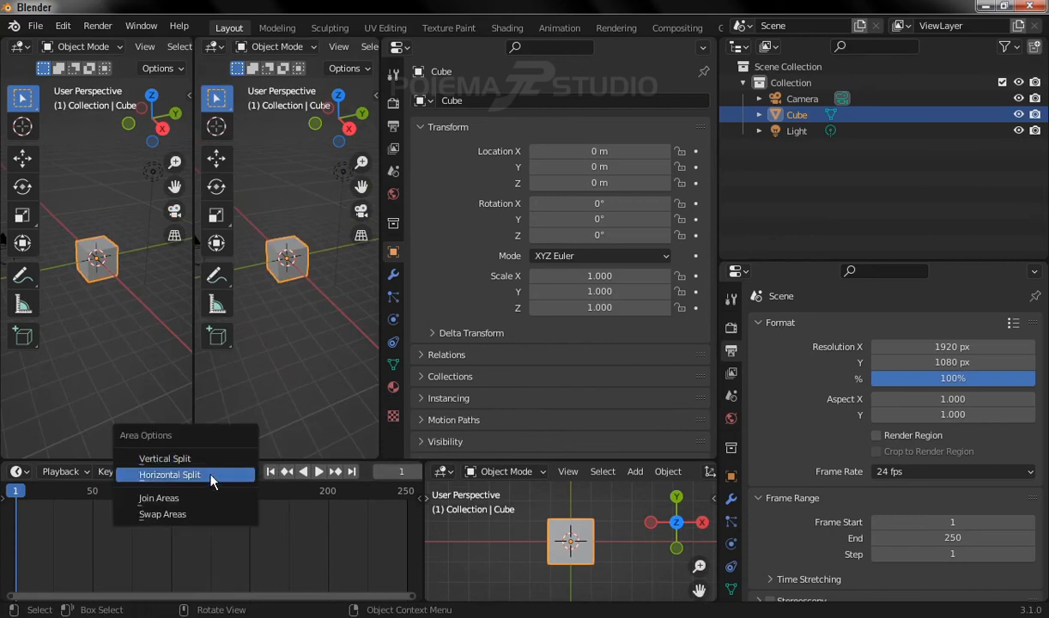
pyautogui.click(211, 483)
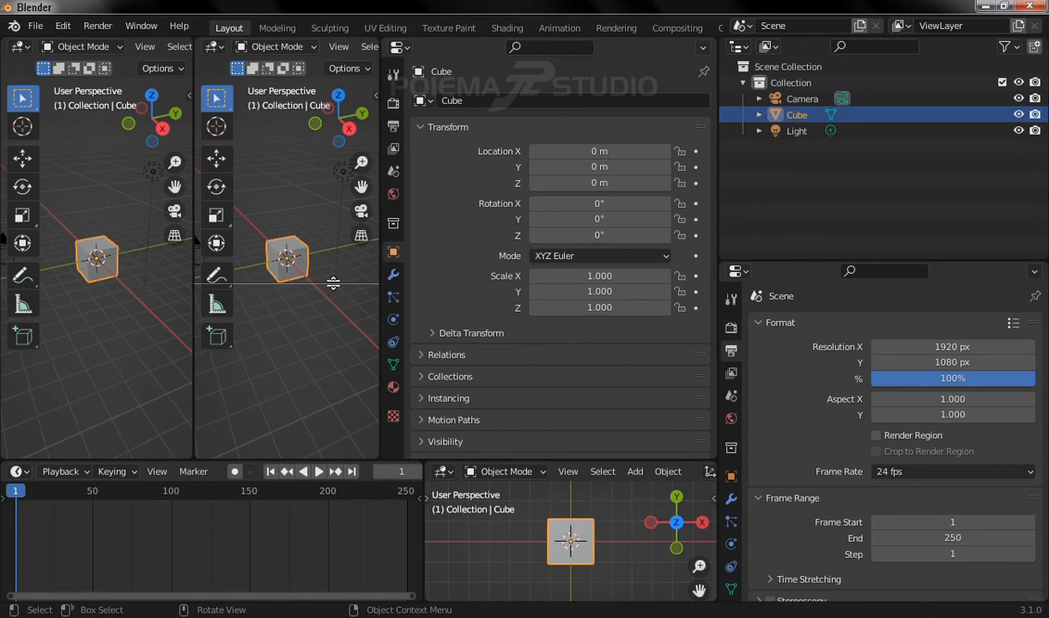
pyautogui.click(333, 283)
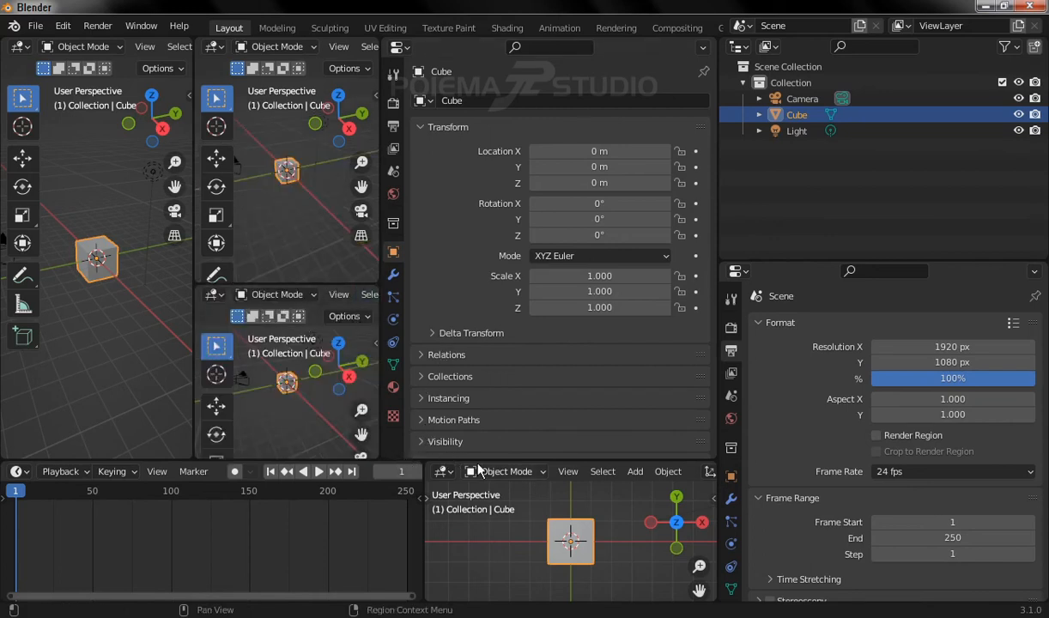
# Step: Split the Cube's Properties editor horizontally near its middle, and split its lower half vertically into two areas
pyautogui.rightClick(531, 460)
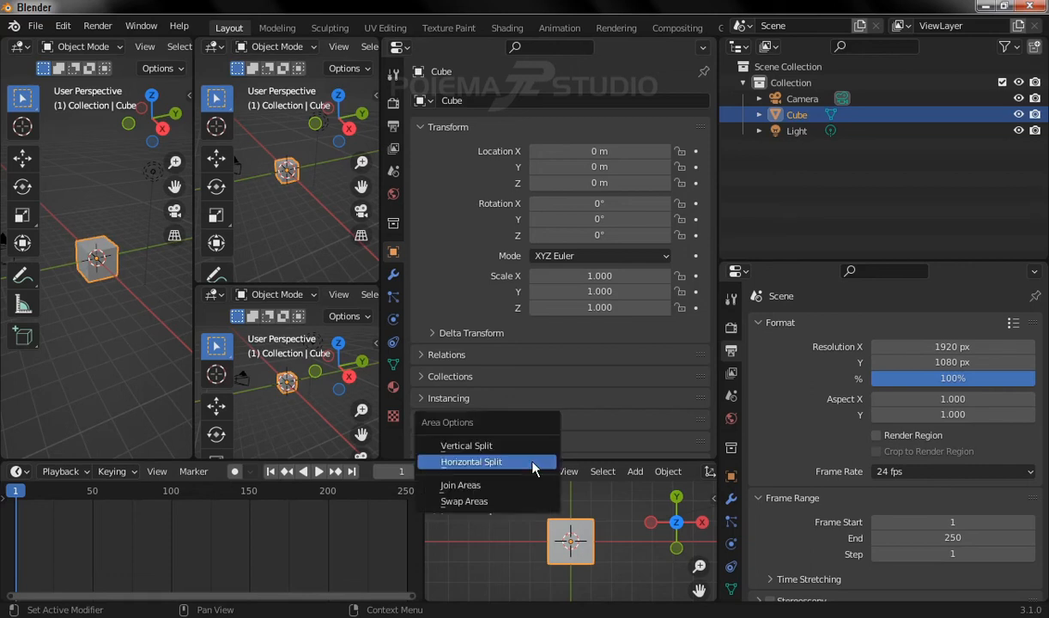
pyautogui.click(531, 463)
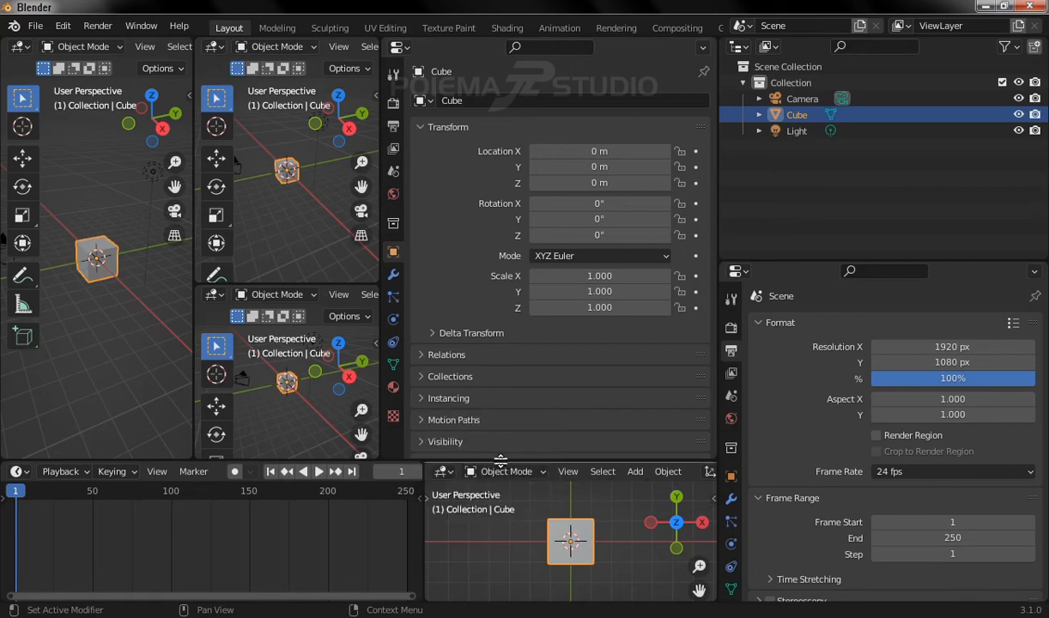
pyautogui.click(466, 243)
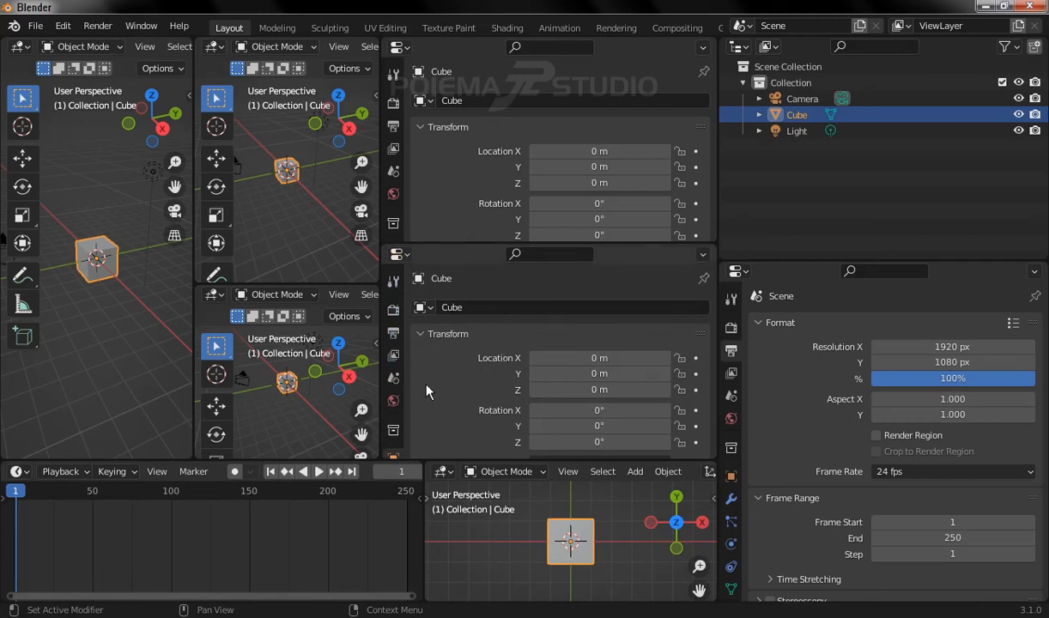
pyautogui.rightClick(381, 377)
pyautogui.click(360, 362)
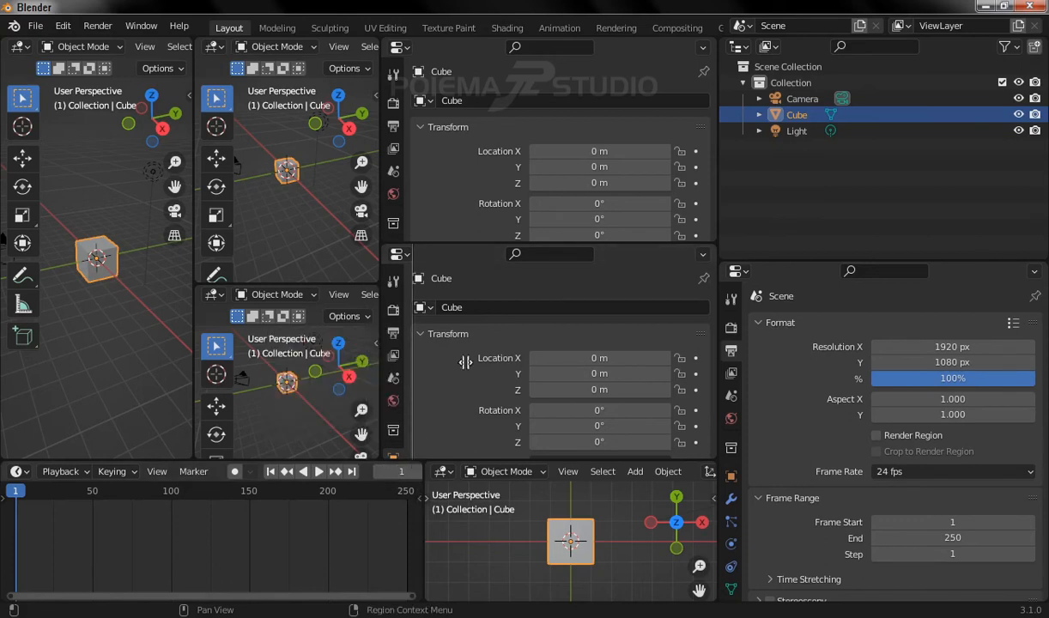
pyautogui.click(553, 358)
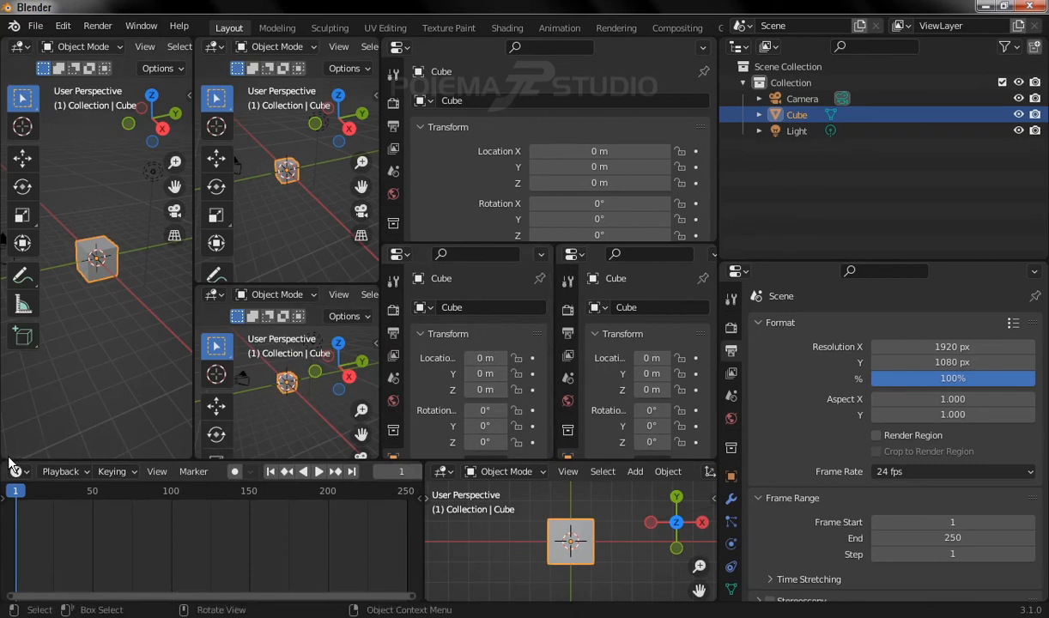
# Step: Split the full-height 3D Viewport into two narrow columns, and divide the second column into a tall and a short viewport
pyautogui.moveTo(5, 455); pyautogui.dragTo(96, 378)
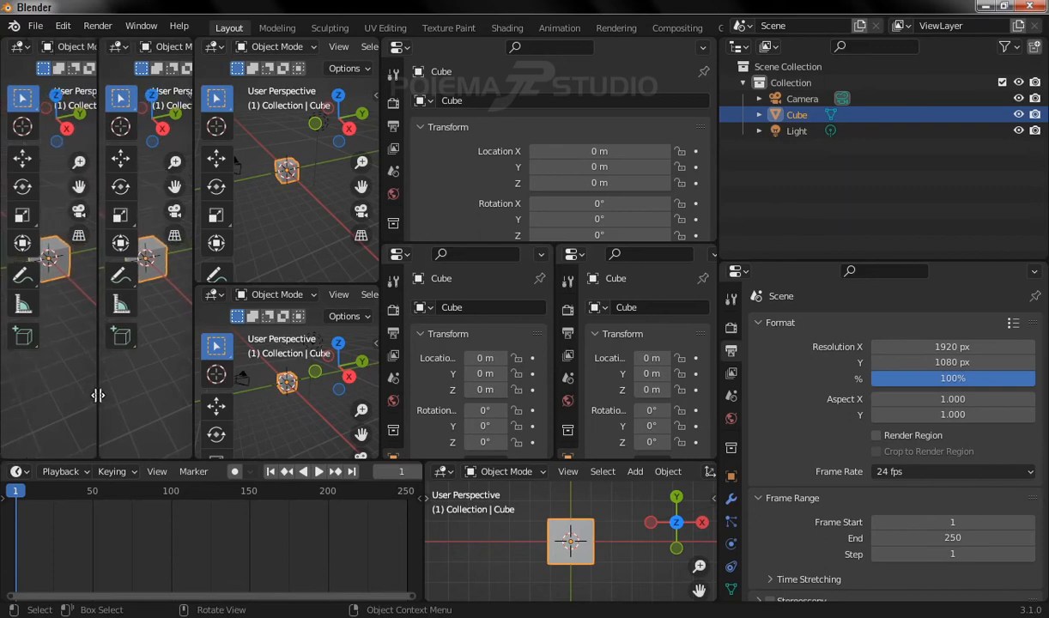
pyautogui.moveTo(99, 458); pyautogui.dragTo(107, 378)
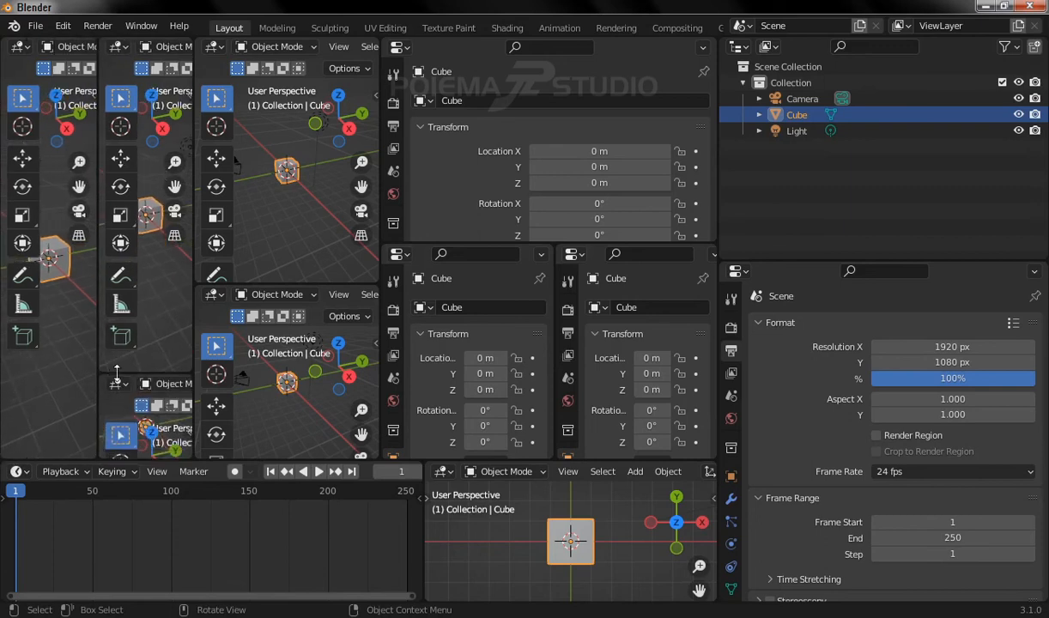
pyautogui.rightClick(250, 463)
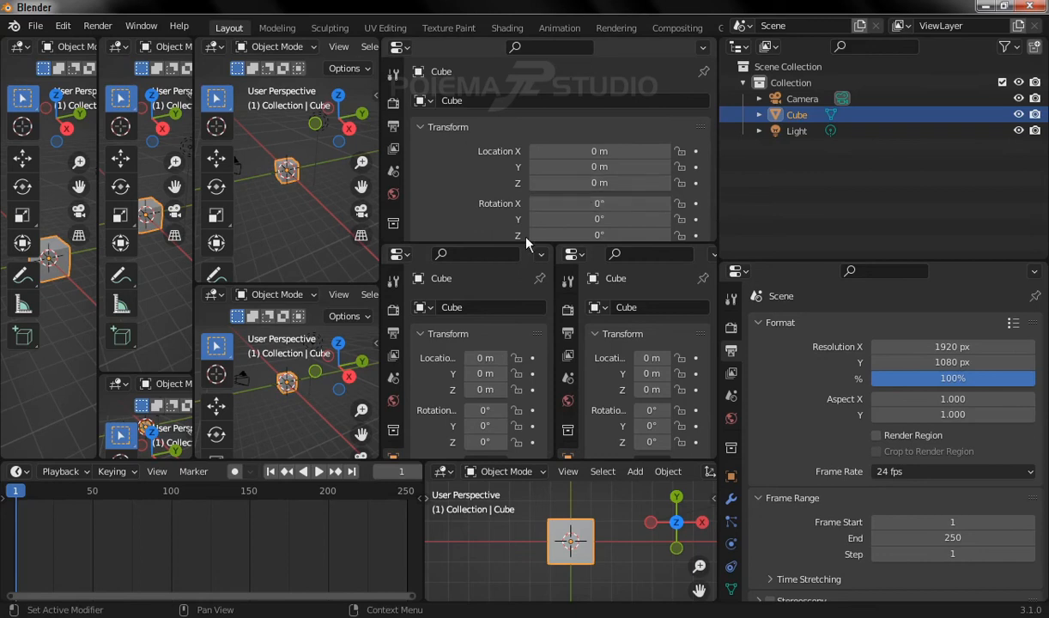
pyautogui.moveTo(533, 242); pyautogui.dragTo(535, 251)
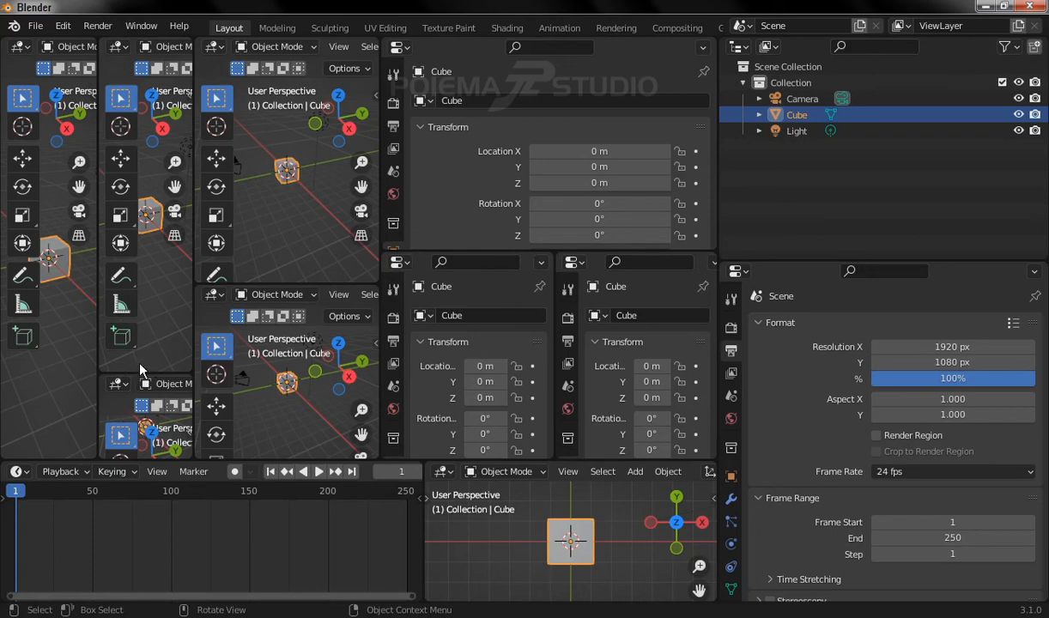
# Step: Join the two side-by-side lower Properties areas, and merge the combined area with the Properties editor above it
pyautogui.rightClick(554, 337)
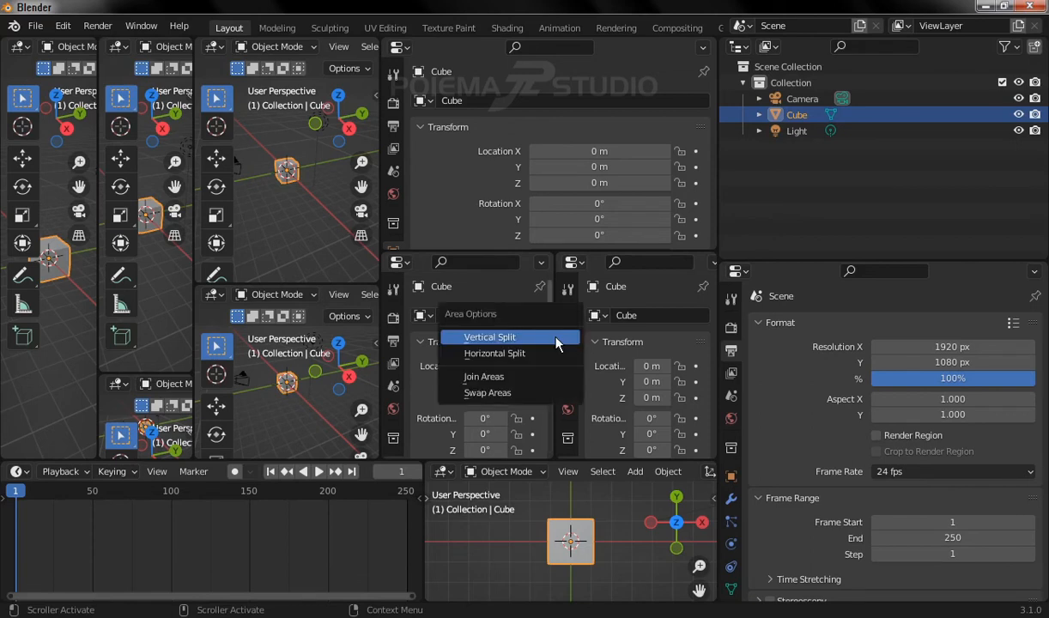
pyautogui.click(521, 380)
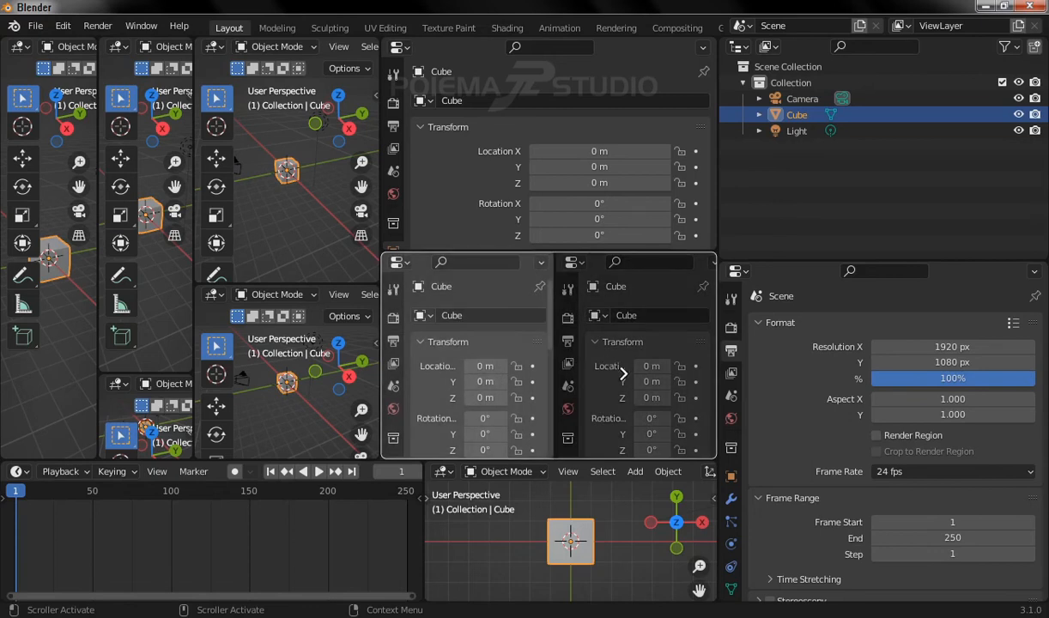
pyautogui.click(623, 373)
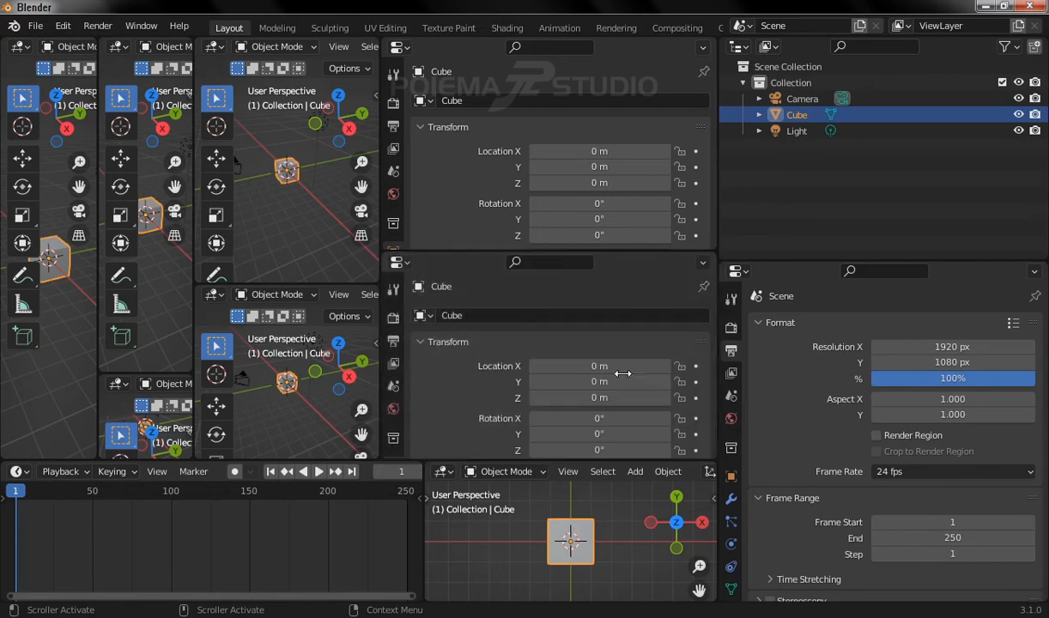
pyautogui.rightClick(475, 251)
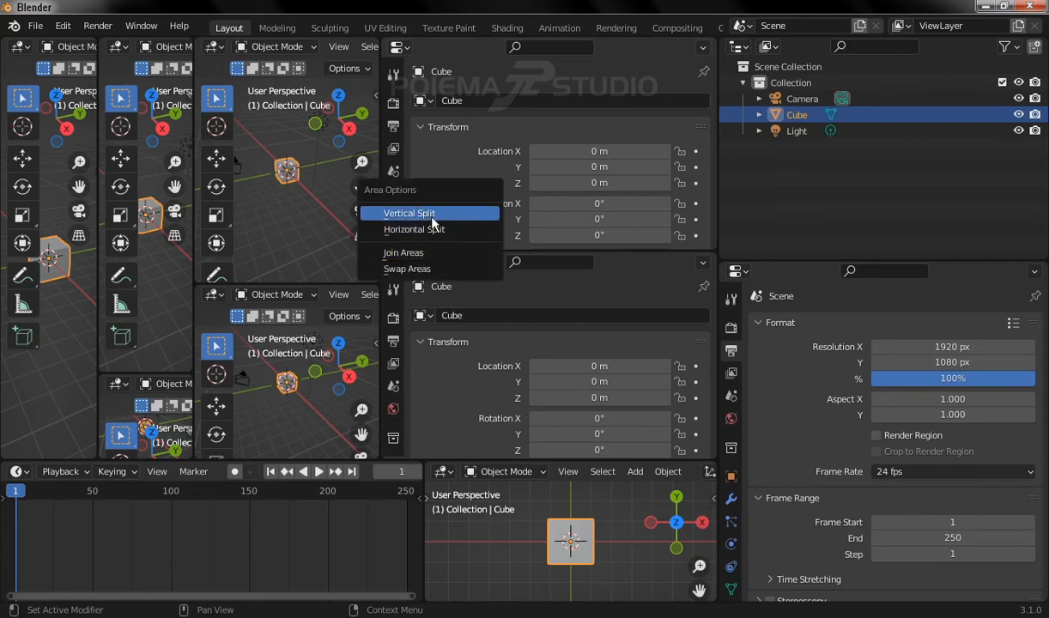
pyautogui.click(443, 252)
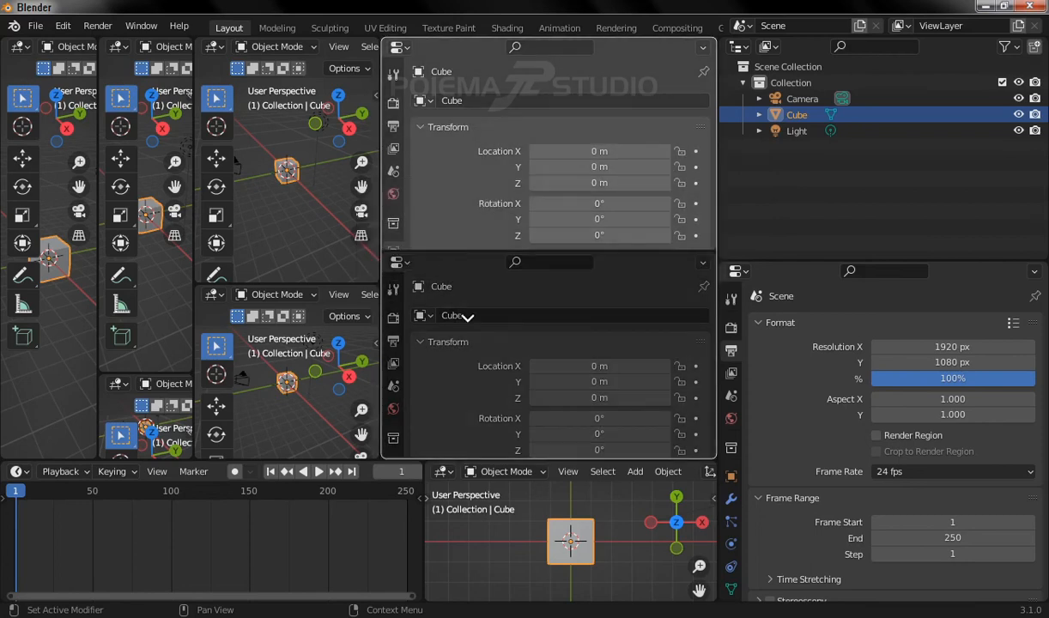
pyautogui.click(468, 317)
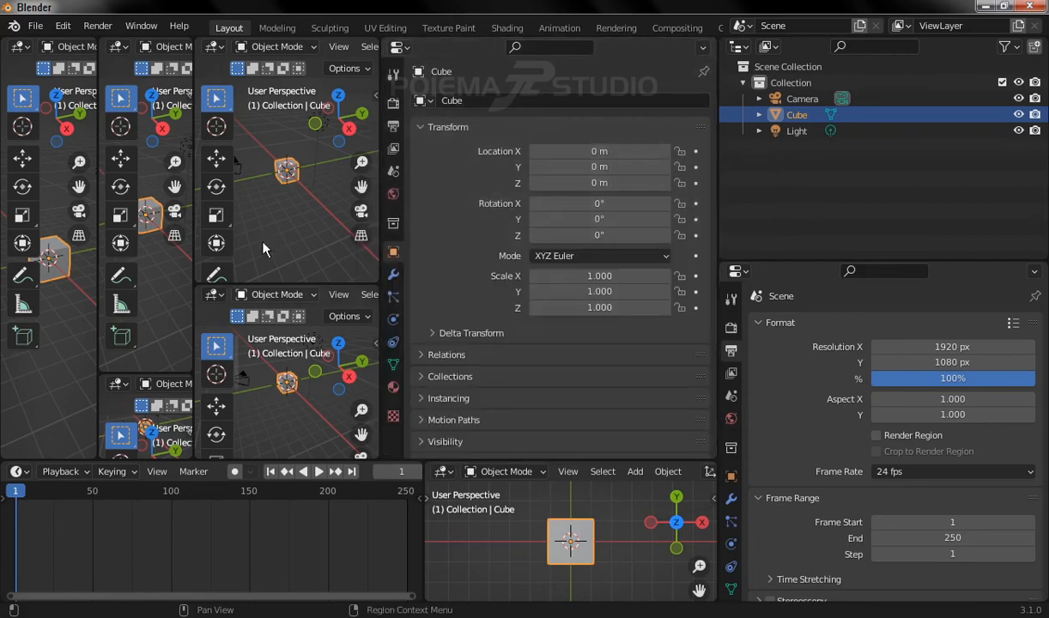
# Step: Join the two stacked 3D Viewports beside the Properties editor, and join the stacked pair in the adjacent narrow column
pyautogui.rightClick(314, 283)
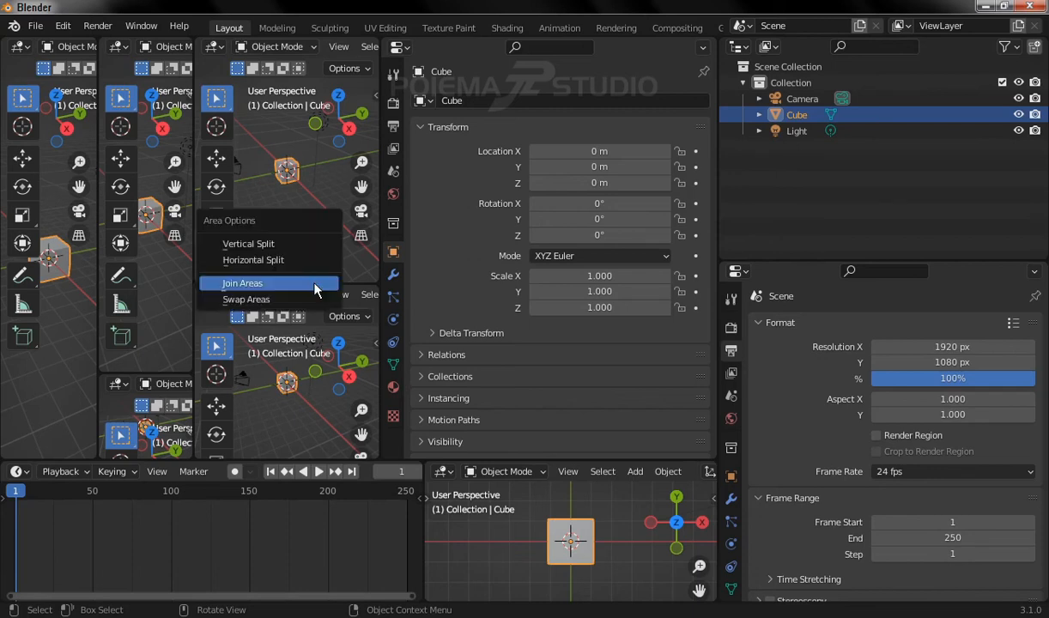
pyautogui.click(288, 283)
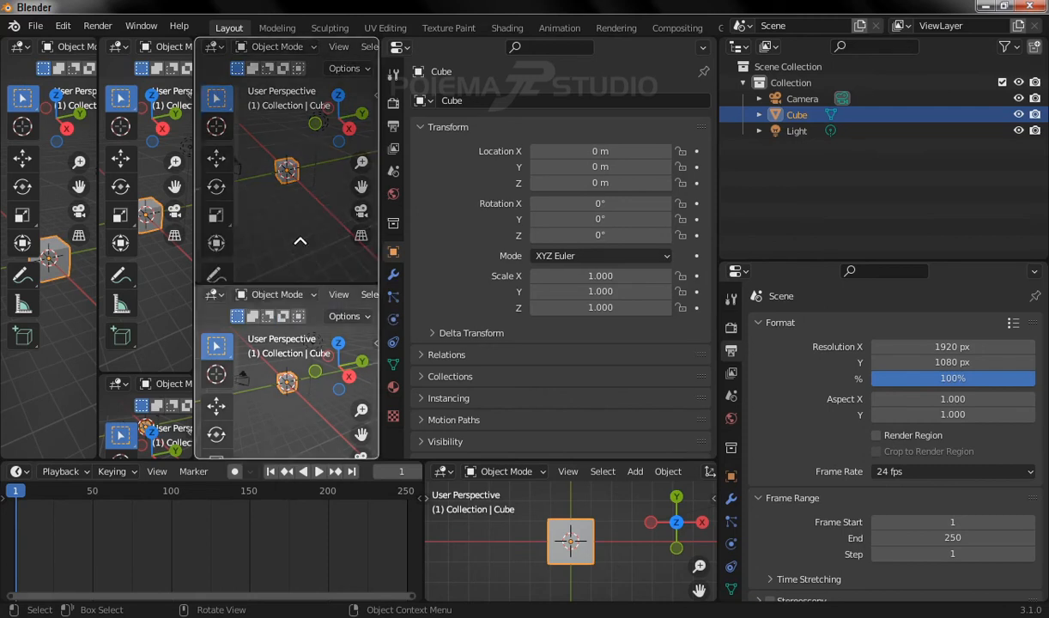
pyautogui.click(300, 240)
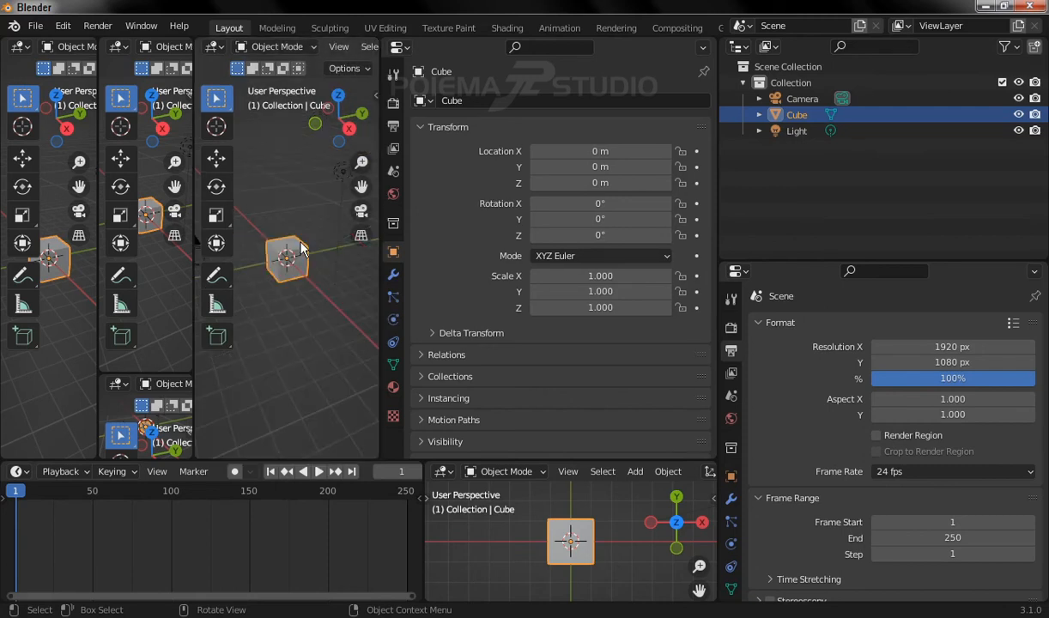
pyautogui.rightClick(153, 370)
pyautogui.click(155, 370)
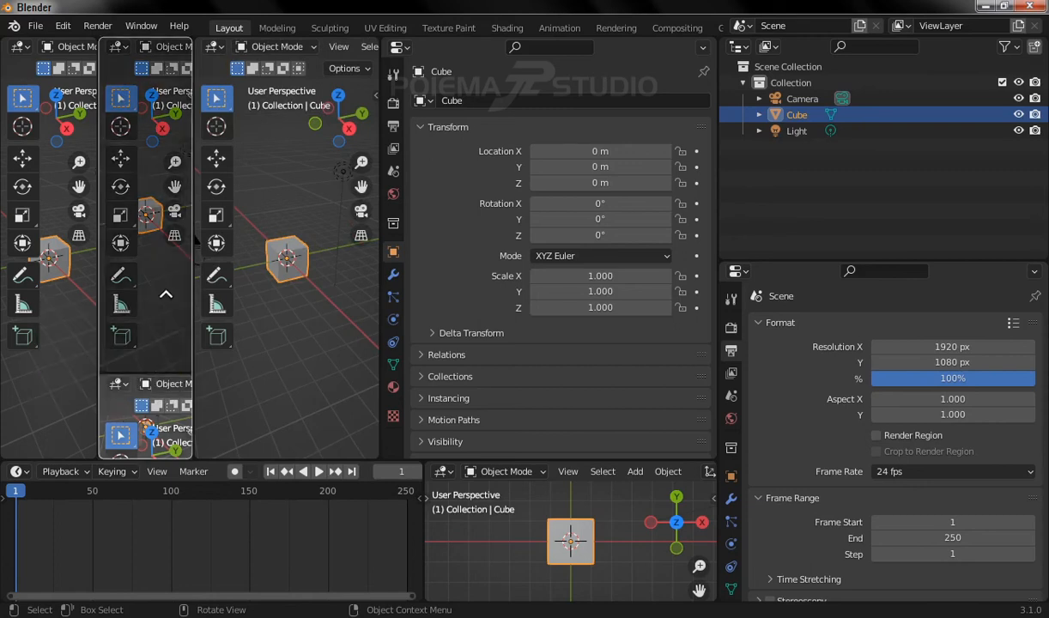
pyautogui.click(166, 296)
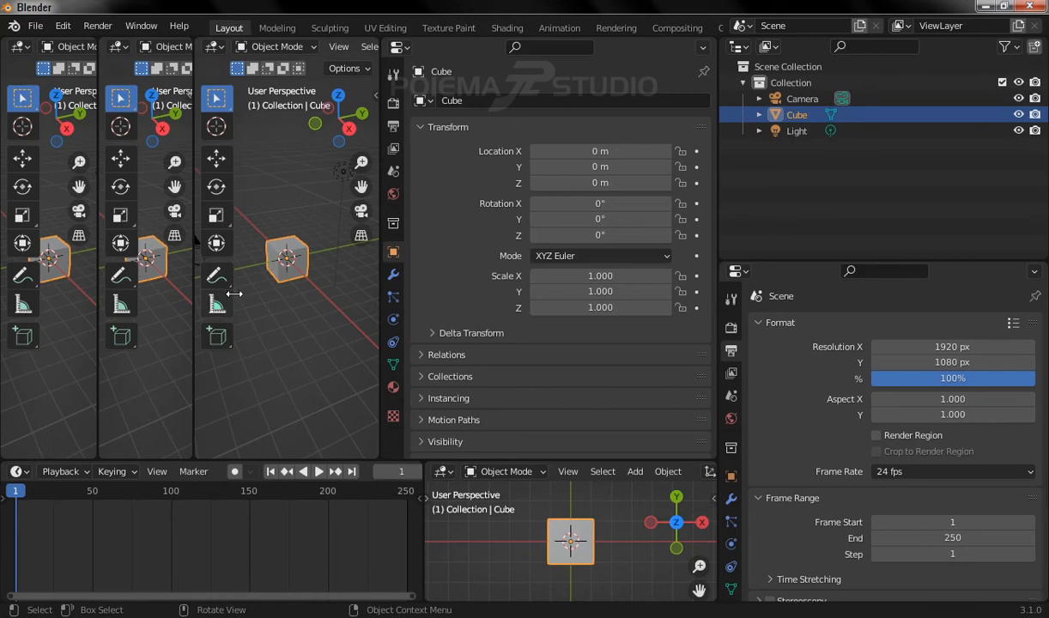
# Step: Join the three side-by-side 3D Viewports beside the Properties editor into one single viewport
pyautogui.rightClick(99, 372)
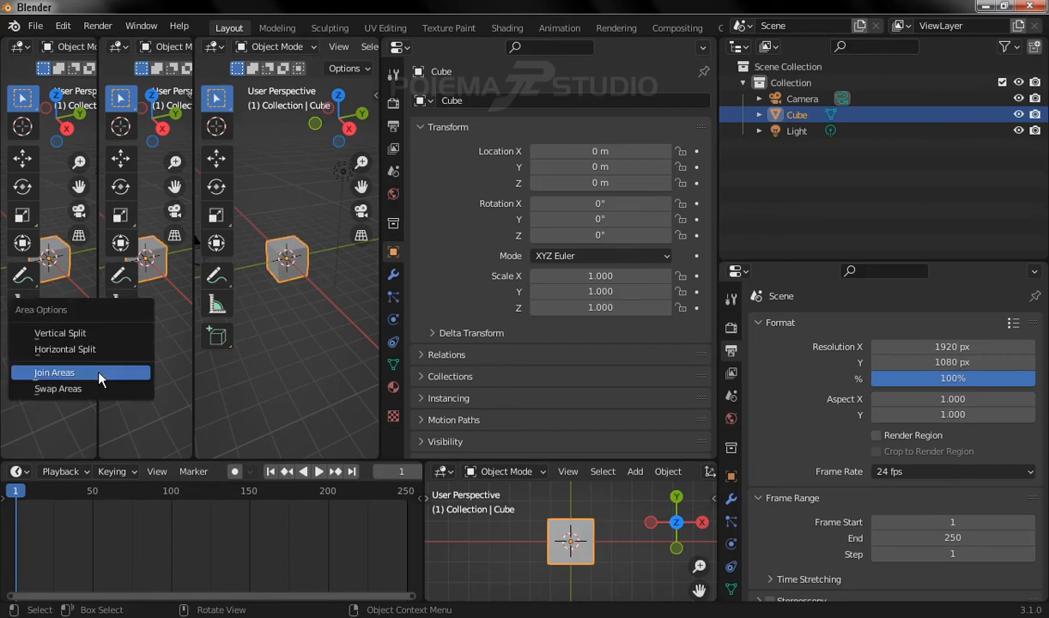
pyautogui.click(98, 375)
pyautogui.click(156, 372)
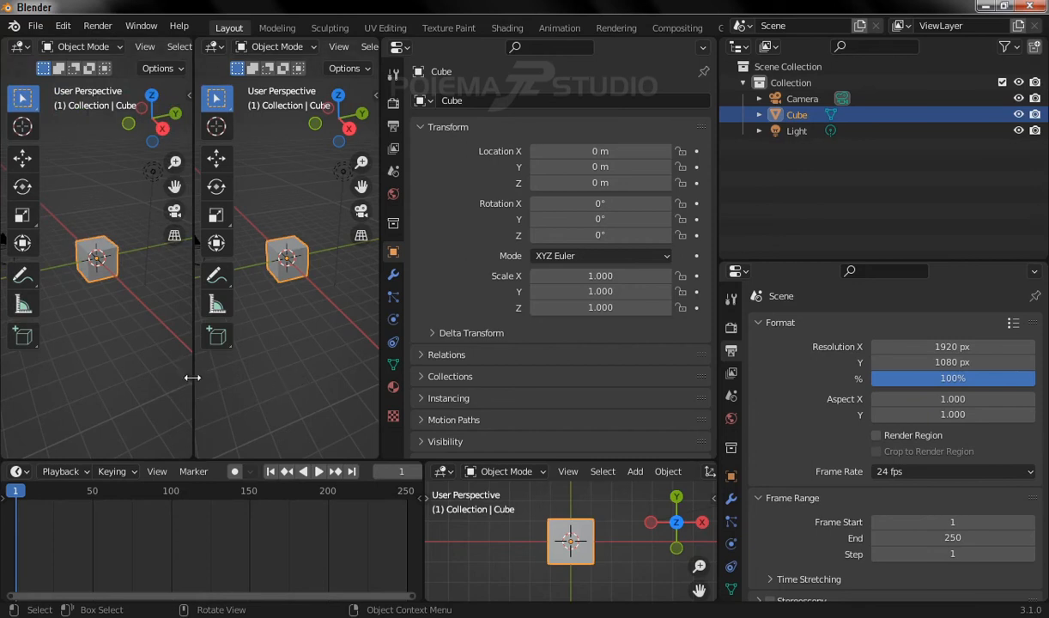
pyautogui.rightClick(192, 378)
pyautogui.click(192, 378)
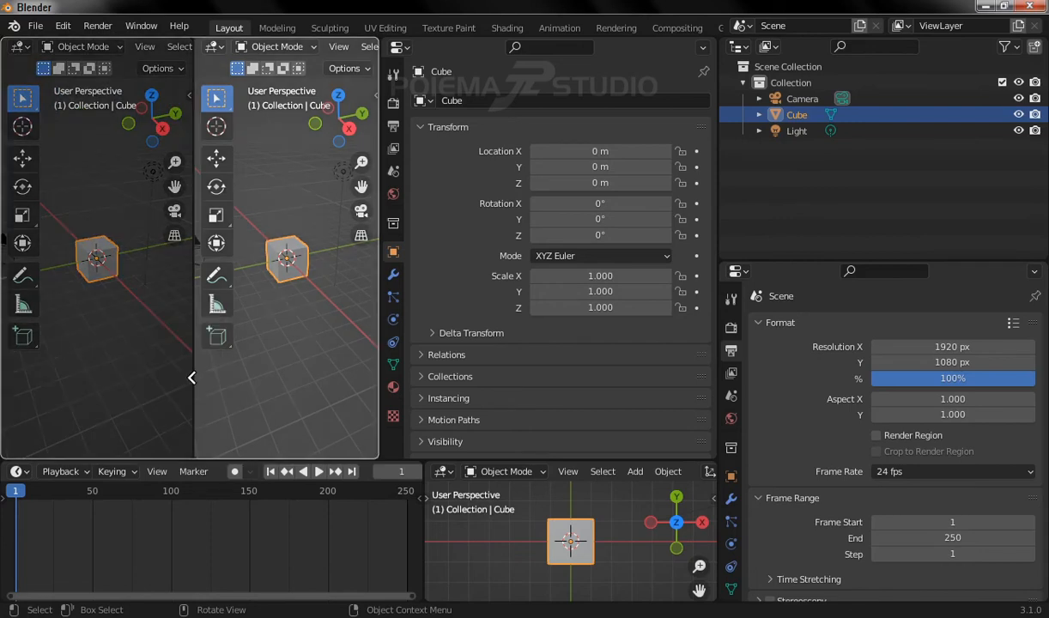
pyautogui.click(286, 378)
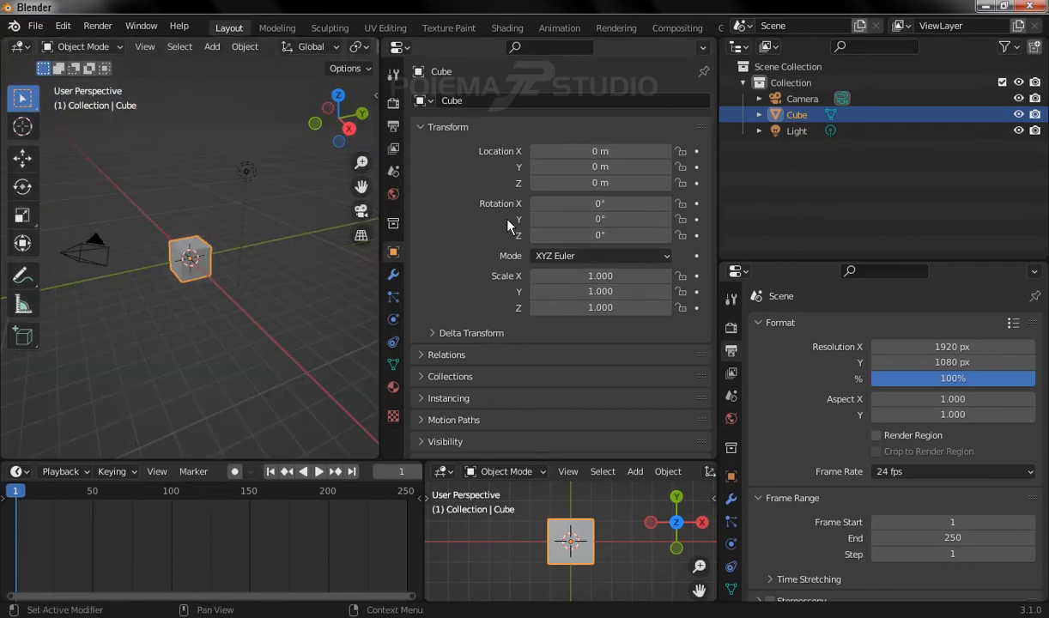
# Step: Join the 3D Viewport over the Cube's Properties editor, and the Timeline over the small 3D Viewport beside it
pyautogui.rightClick(377, 307)
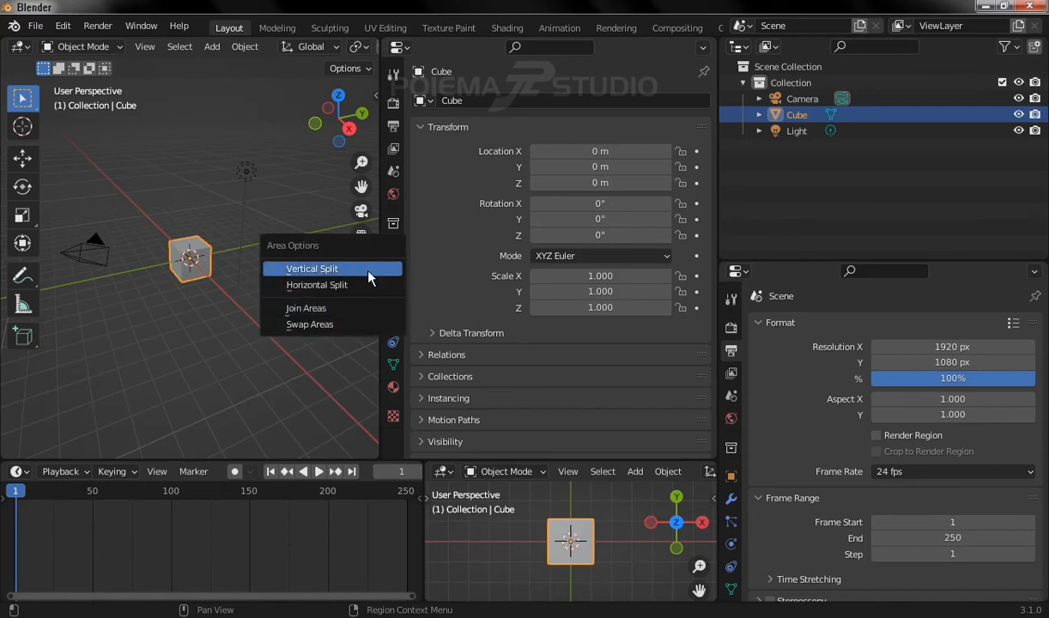
pyautogui.click(344, 307)
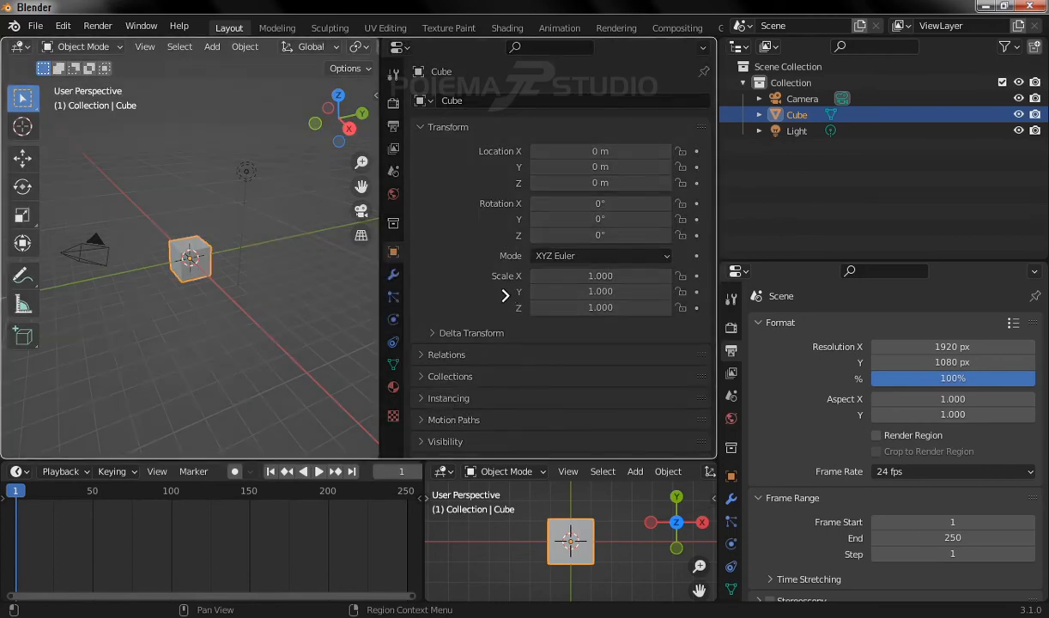
pyautogui.click(475, 265)
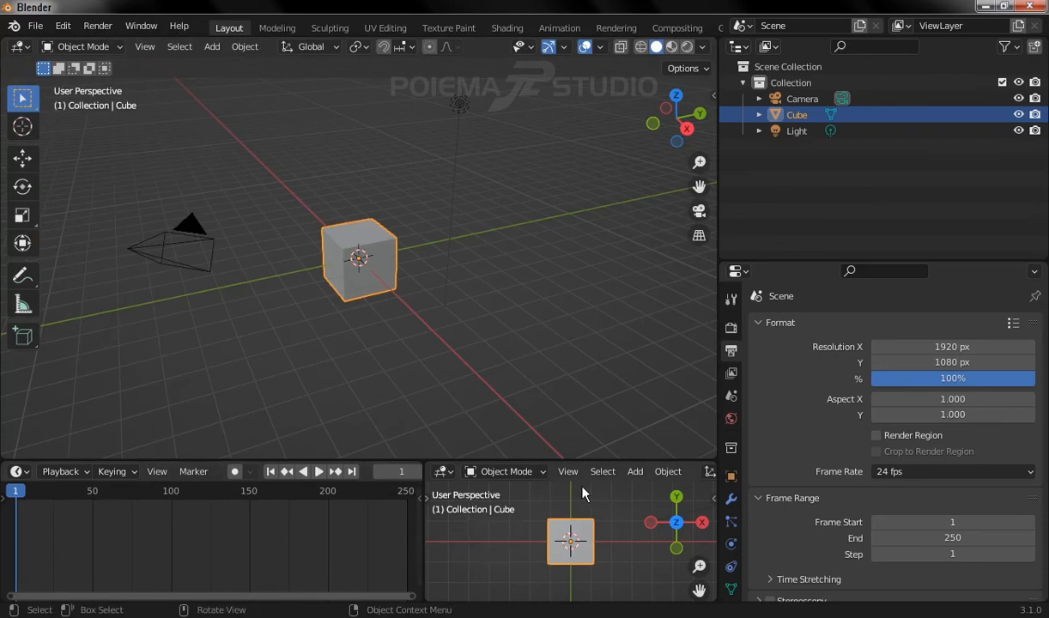
pyautogui.rightClick(423, 541)
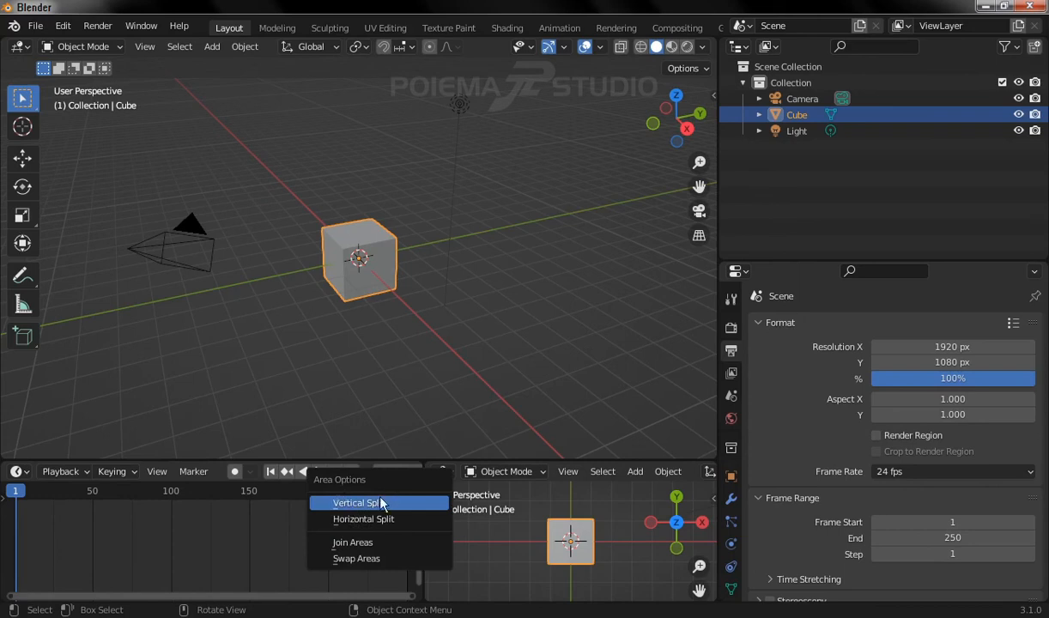
pyautogui.click(381, 543)
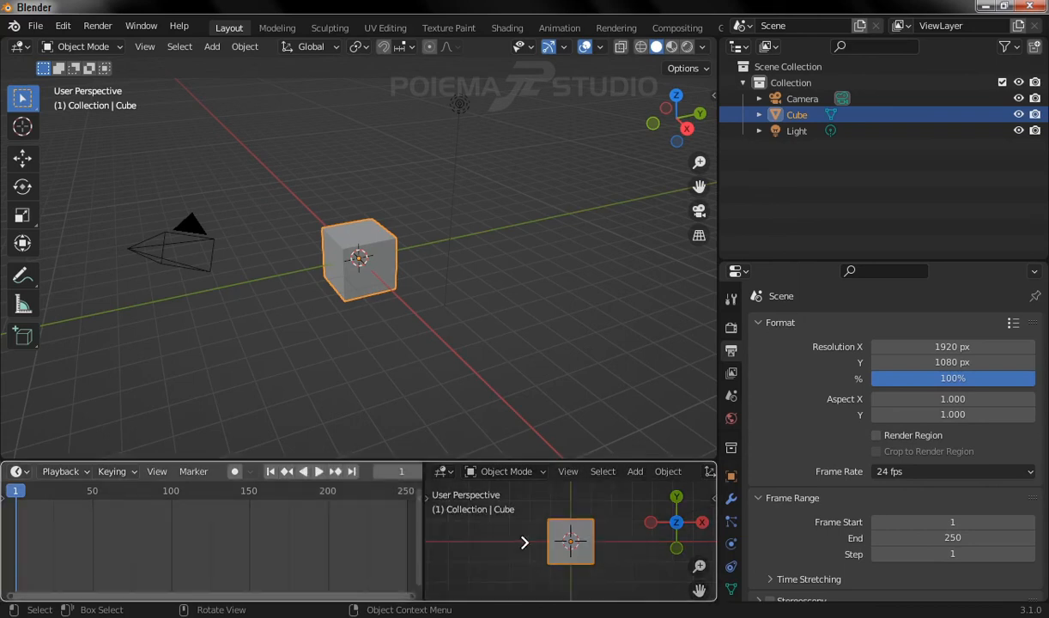
pyautogui.click(543, 543)
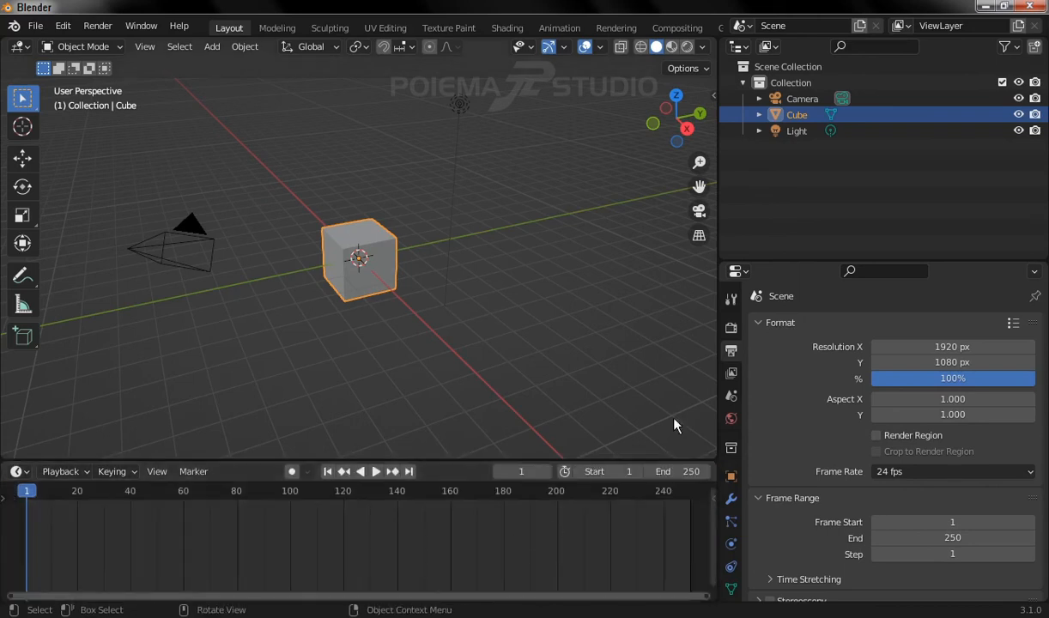
# Step: Resize the areas to get a narrower 3D Viewport, a shorter Timeline and a taller Outliner
pyautogui.moveTo(718, 297); pyautogui.dragTo(815, 297)
pyautogui.moveTo(543, 461); pyautogui.dragTo(541, 494)
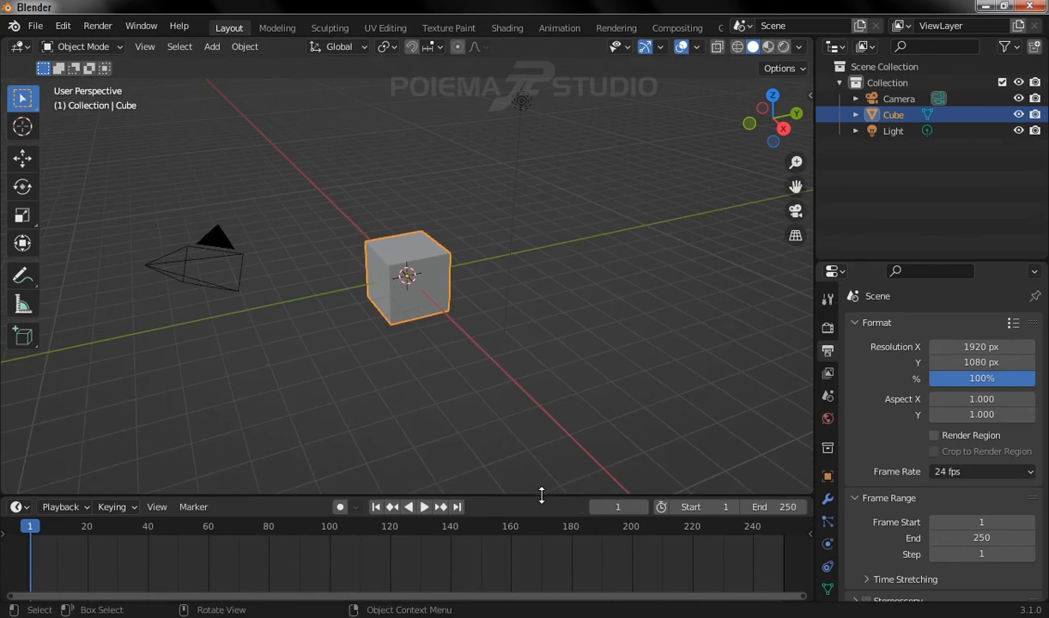
pyautogui.moveTo(859, 260); pyautogui.dragTo(861, 319)
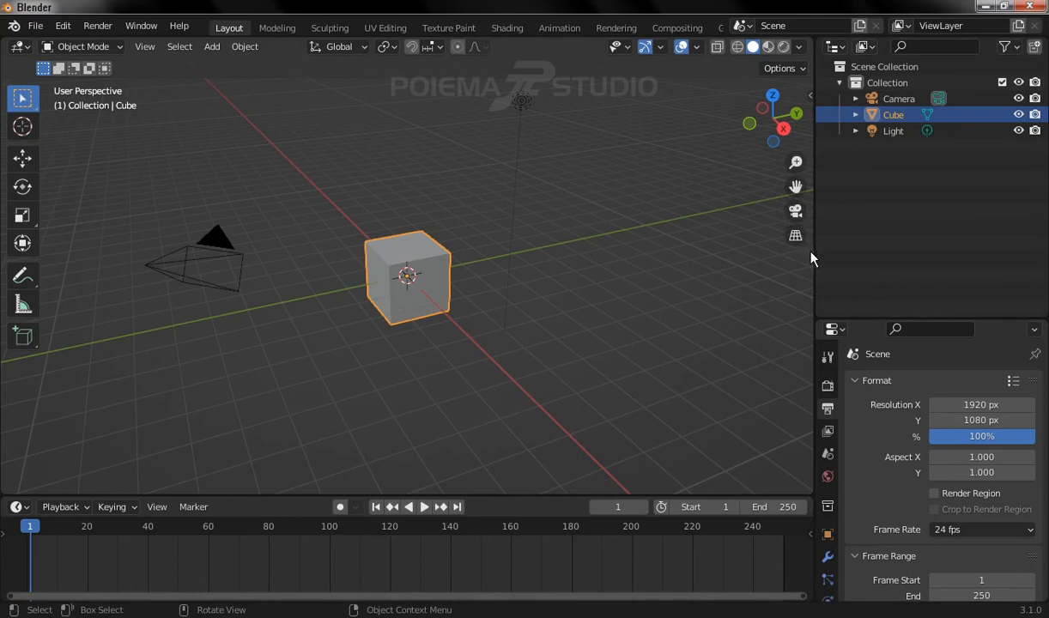
pyautogui.moveTo(813, 256); pyautogui.dragTo(783, 255)
pyautogui.moveTo(740, 255); pyautogui.dragTo(609, 240)
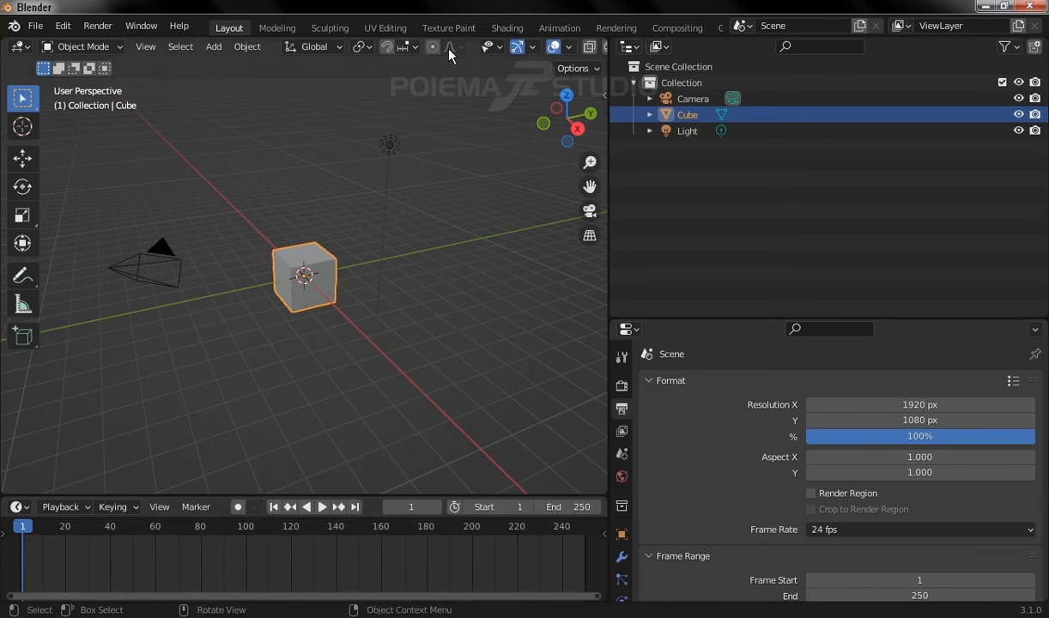
# Step: Examine the controls along the 3D Viewport's header, including those cut off at its edge
pyautogui.scroll(-3, 422, 49)
pyautogui.scroll(3, 429, 43)
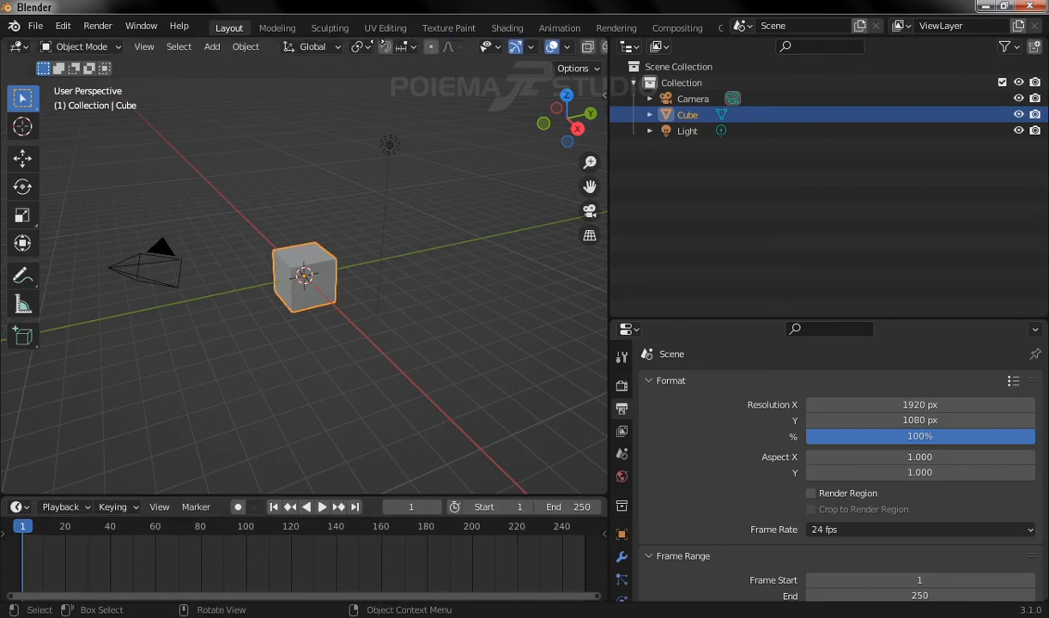
pyautogui.scroll(-3, 429, 43)
pyautogui.scroll(3, 429, 46)
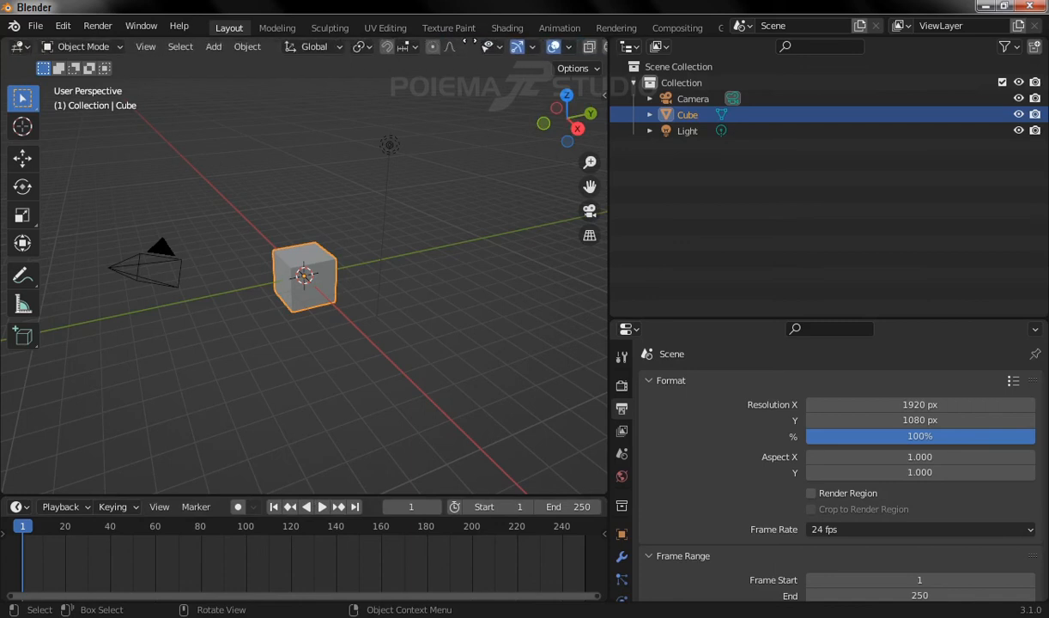
pyautogui.scroll(-3, 429, 46)
pyautogui.scroll(3, 569, 55)
pyautogui.scroll(-3, 569, 55)
pyautogui.scroll(3, 569, 55)
pyautogui.scroll(-3, 569, 55)
pyautogui.scroll(3, 569, 55)
pyautogui.scroll(-3, 569, 55)
pyautogui.scroll(3, 532, 46)
# Step: Narrow the 3D Viewport to check its cut-off header controls, and widen it again to about four fifths of the window
pyautogui.moveTo(603, 270); pyautogui.dragTo(490, 253)
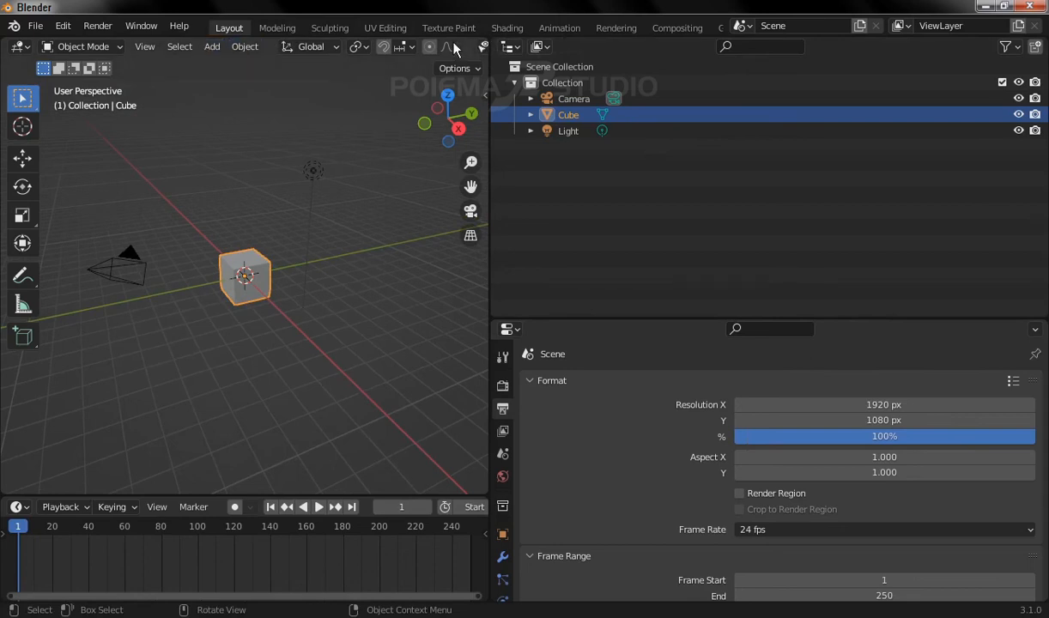
pyautogui.scroll(-5, 436, 48)
pyautogui.scroll(5, 241, 46)
pyautogui.moveTo(488, 292); pyautogui.dragTo(833, 291)
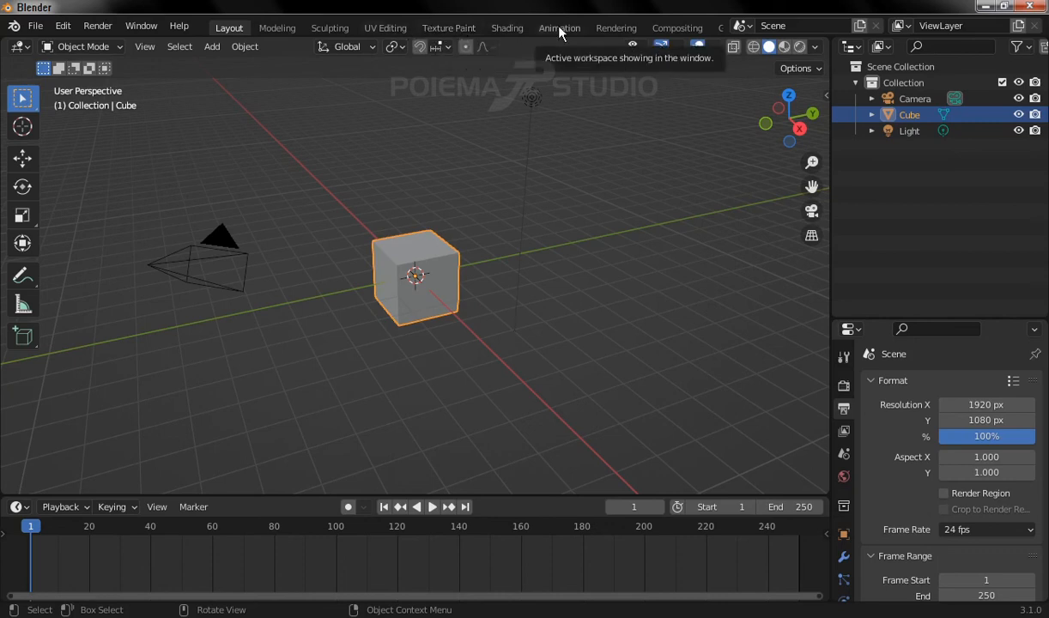
# Step: View the Modeling and Animation workspaces, look through the full list of workspaces, and return to Layout
pyautogui.click(287, 29)
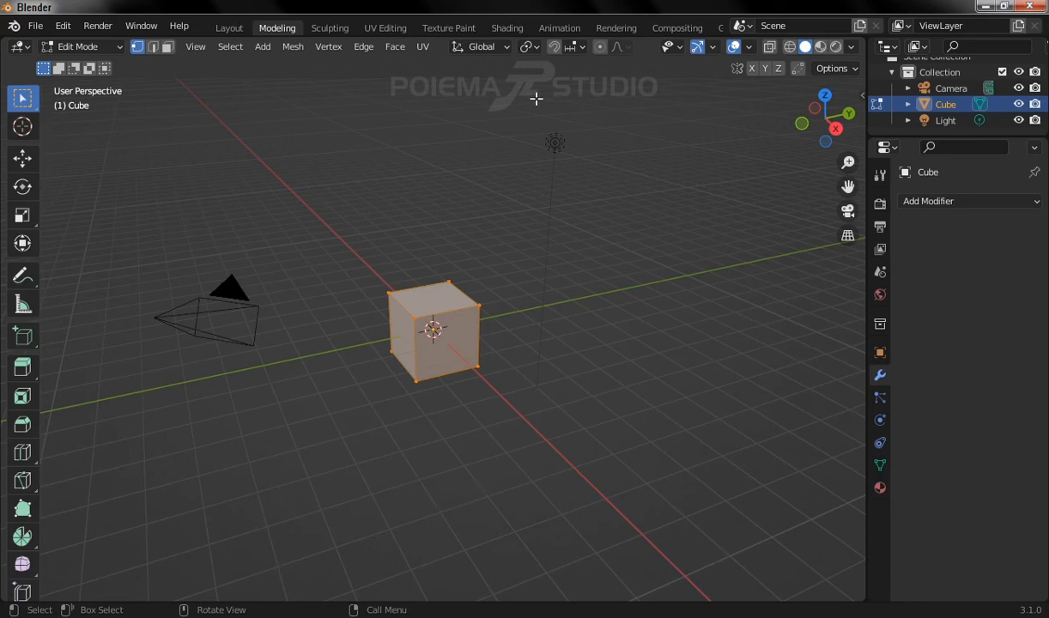
pyautogui.click(558, 29)
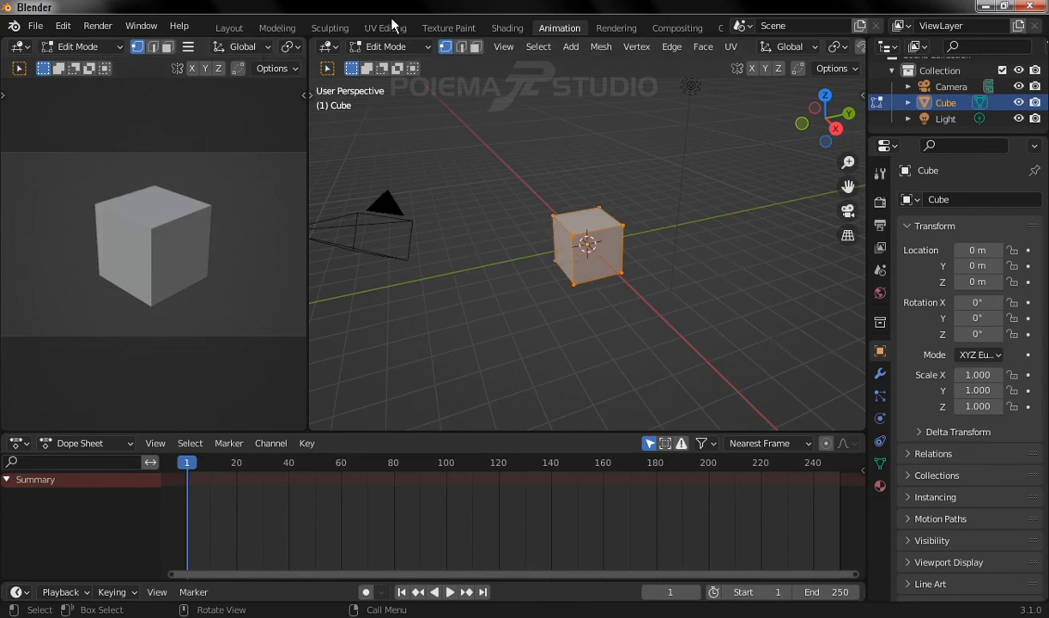
pyautogui.moveTo(691, 33); pyautogui.dragTo(558, 28, button='middle')
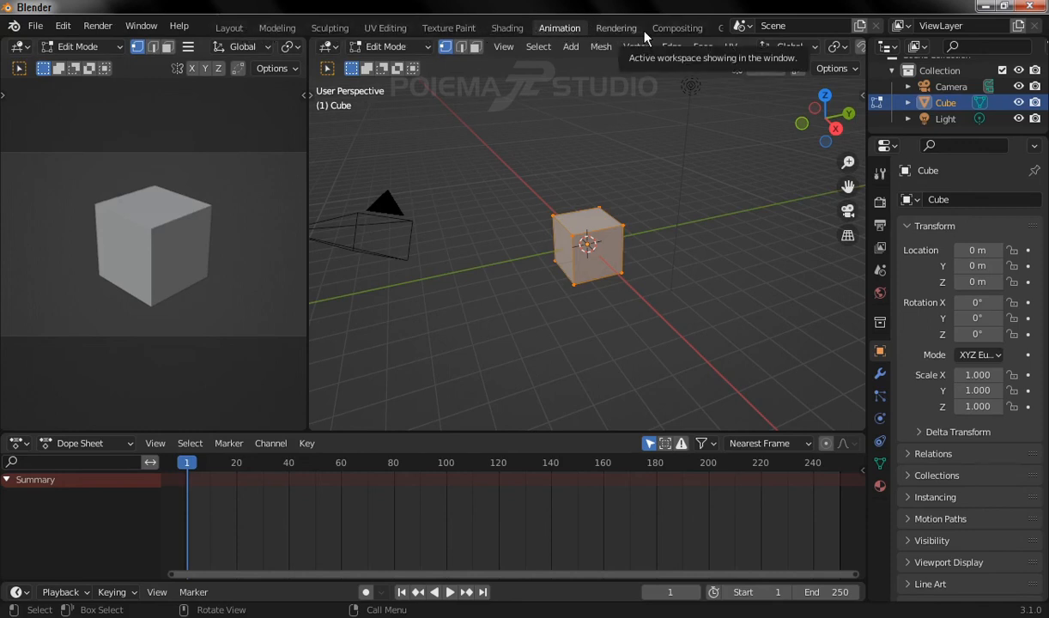
pyautogui.scroll(-5, 648, 30)
pyautogui.scroll(-3, 513, 28)
pyautogui.scroll(3, 515, 30)
pyautogui.scroll(-3, 577, 30)
pyautogui.scroll(8, 601, 29)
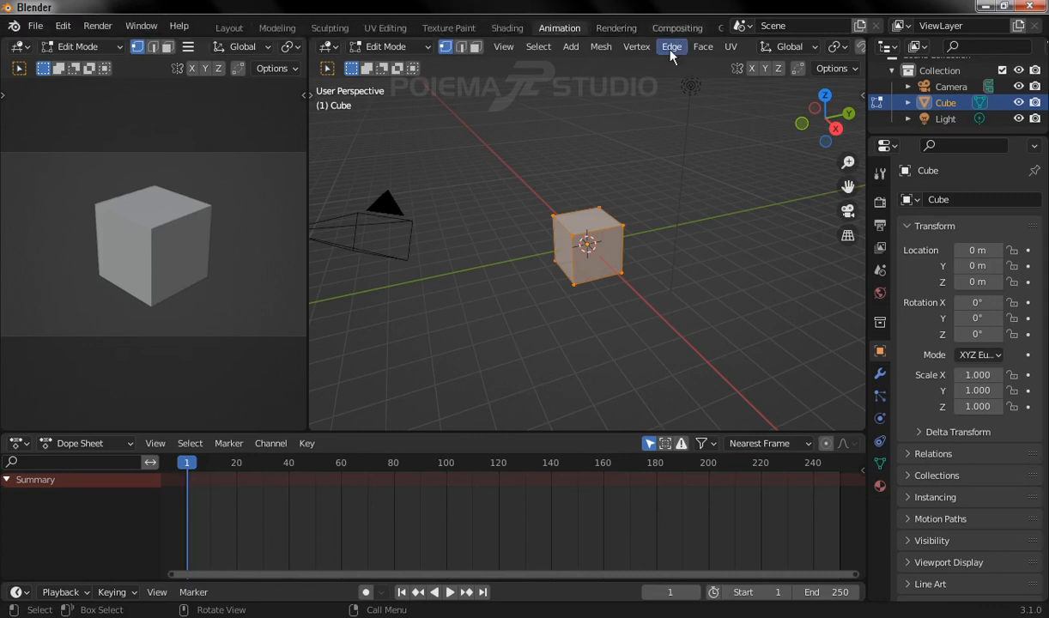
pyautogui.click(229, 28)
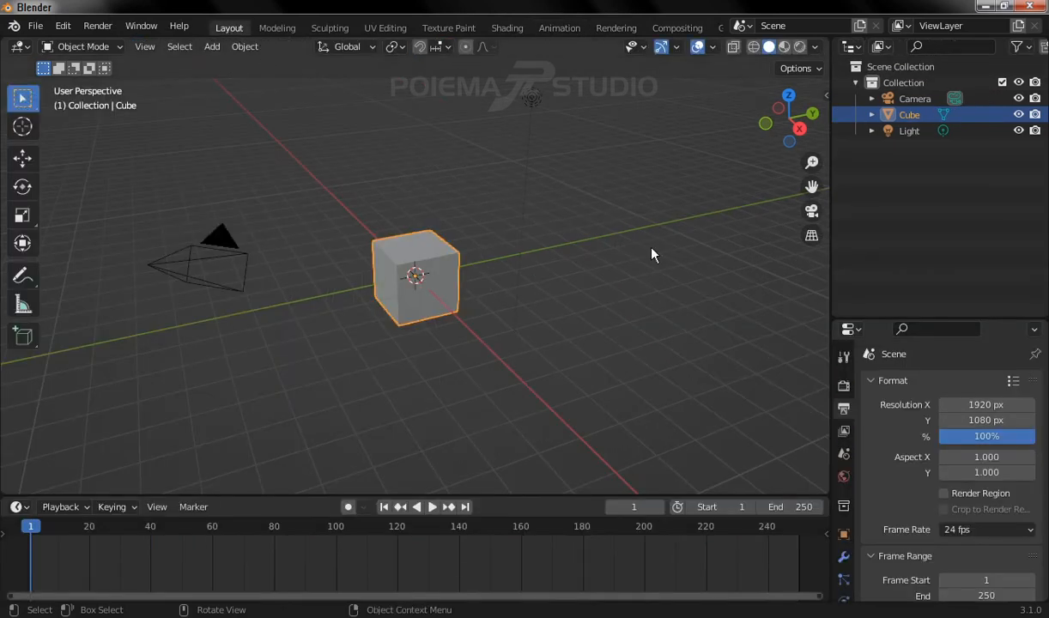
# Step: Split the 3D Viewport into two stacked areas and rejoin them, and resize the layout for wider side editors and a shorter Timeline
pyautogui.moveTo(827, 301); pyautogui.dragTo(755, 318)
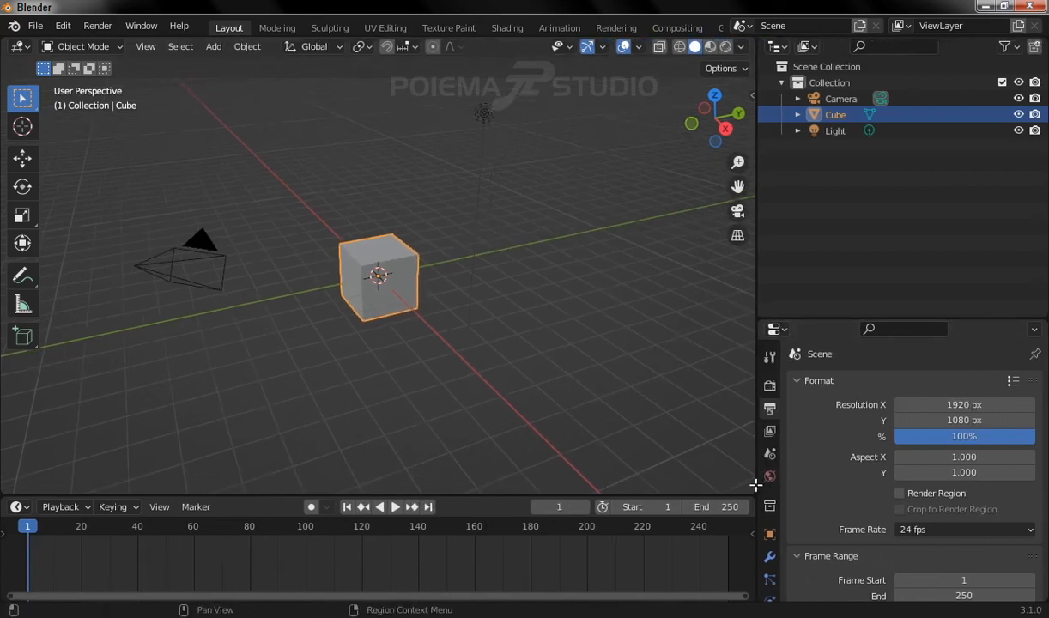
pyautogui.moveTo(749, 493); pyautogui.dragTo(524, 369)
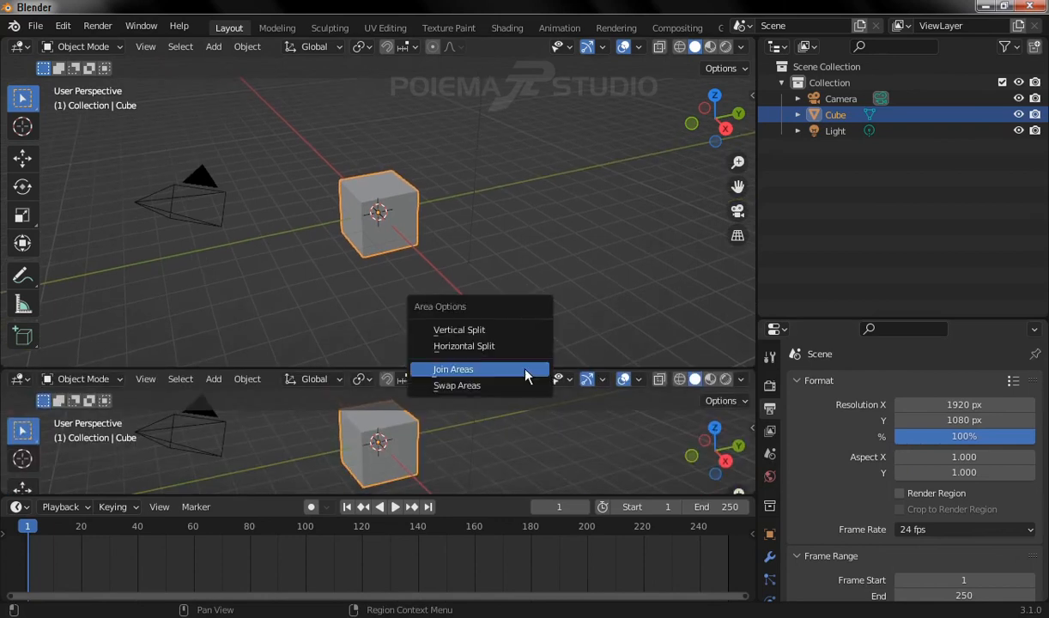
pyautogui.click(526, 375)
pyautogui.click(526, 420)
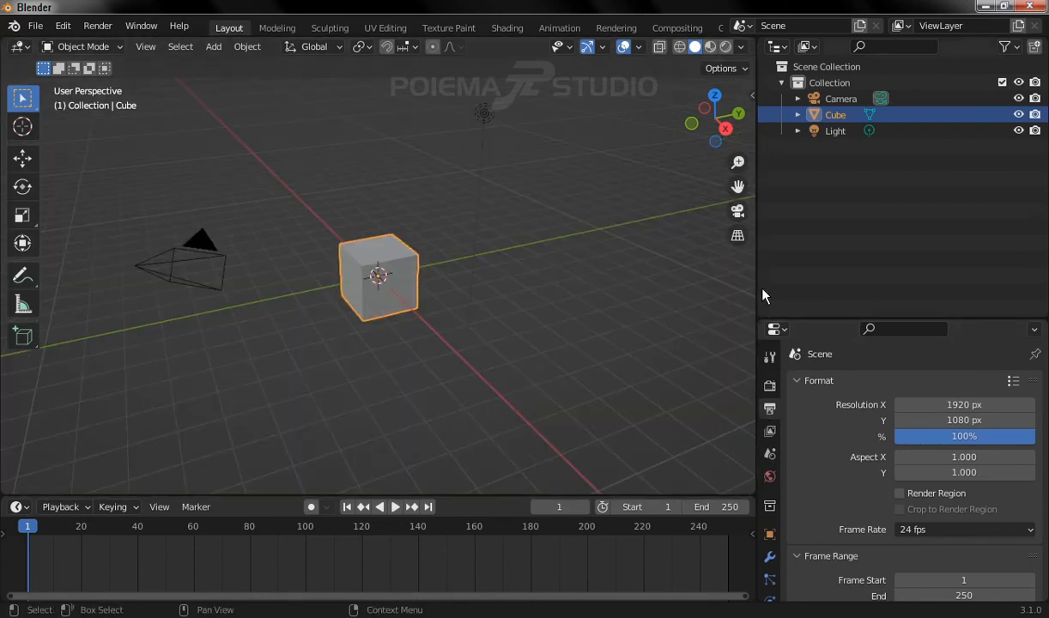
pyautogui.moveTo(753, 283)
pyautogui.mouseDown()
pyautogui.moveTo(900, 283)
pyautogui.moveTo(745, 279)
pyautogui.mouseUp()
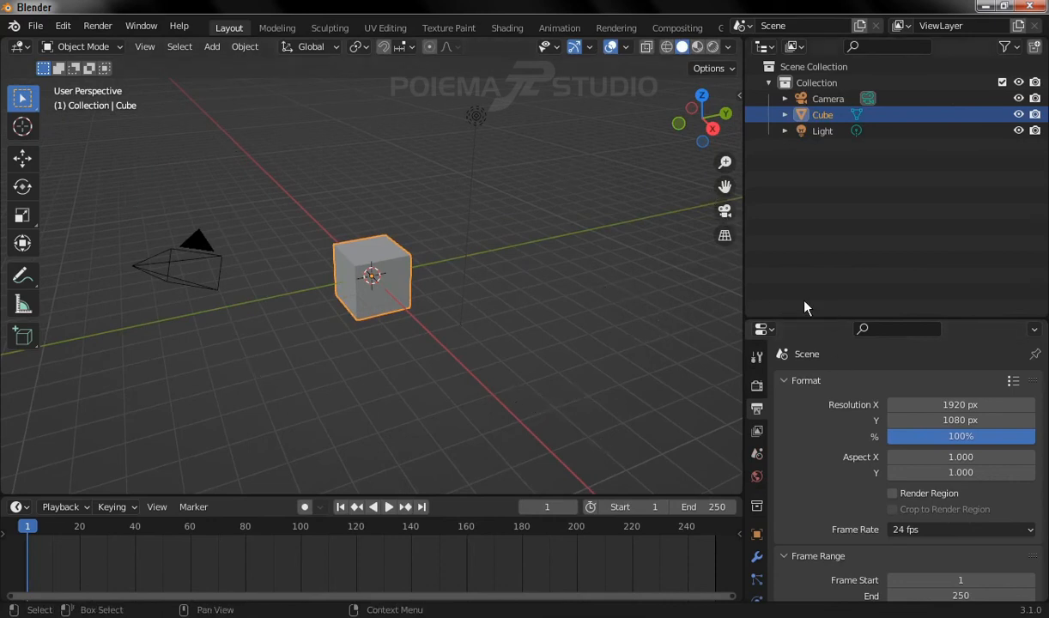
pyautogui.moveTo(483, 496); pyautogui.dragTo(483, 522)
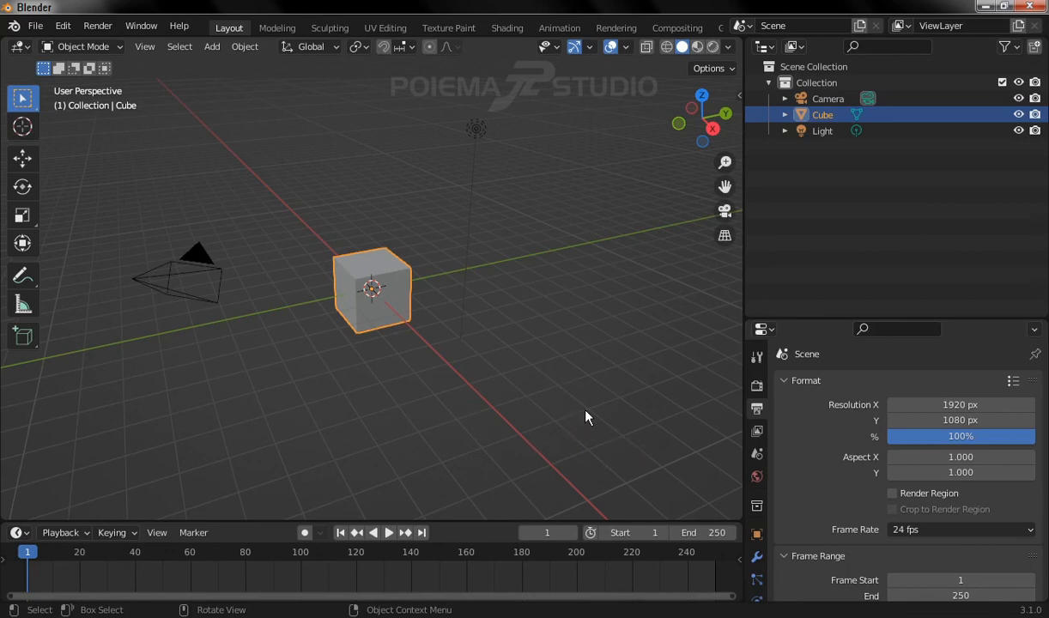
# Step: Create a new General file without saving the changes to the current one
pyautogui.click(37, 27)
pyautogui.moveTo(46, 44)
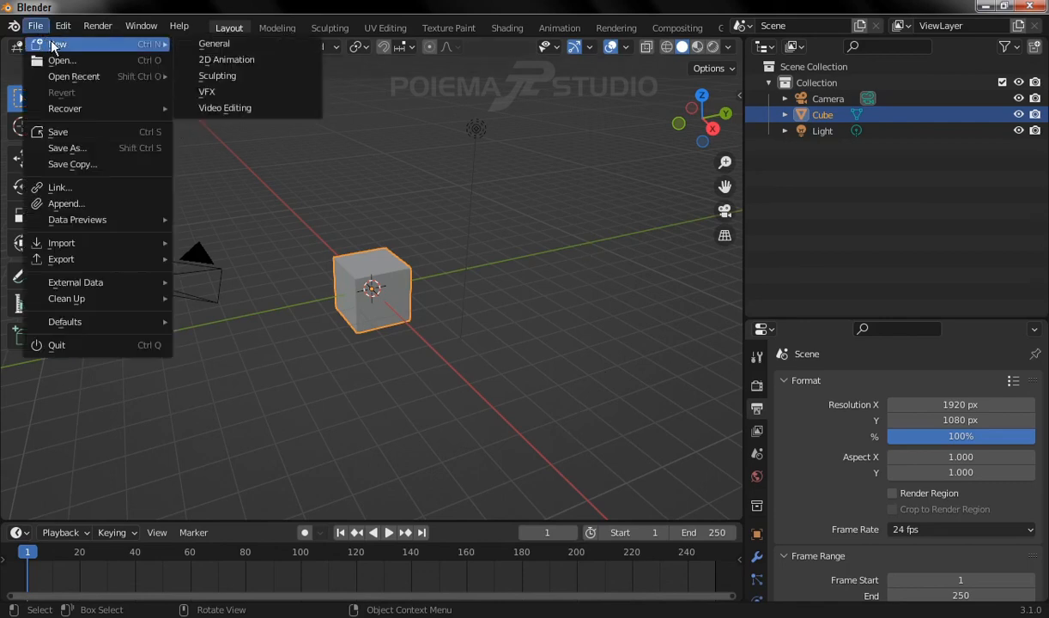
pyautogui.click(232, 45)
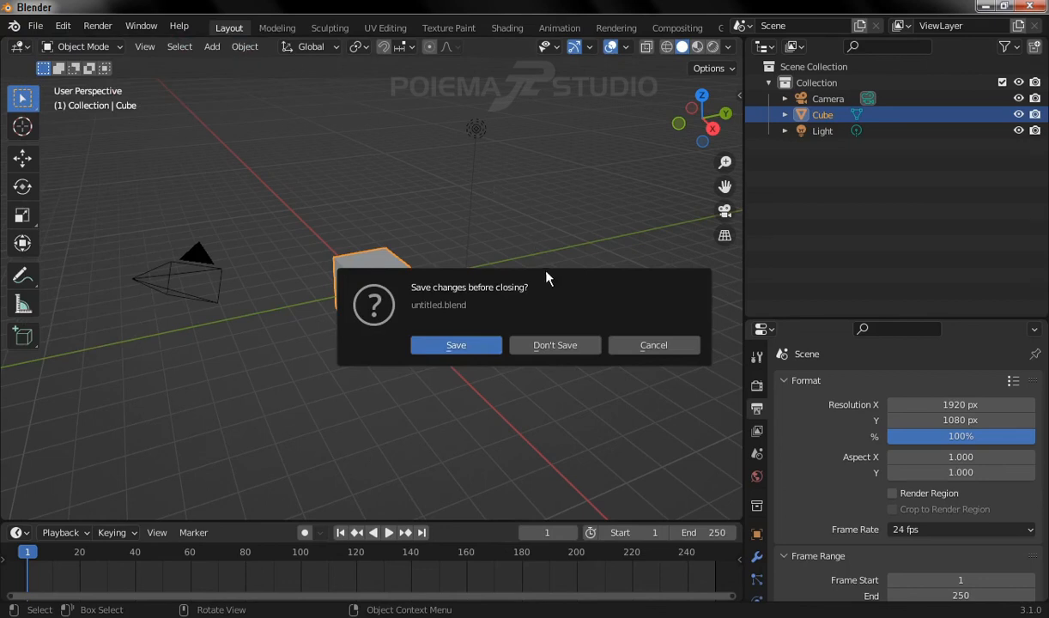
pyautogui.click(557, 348)
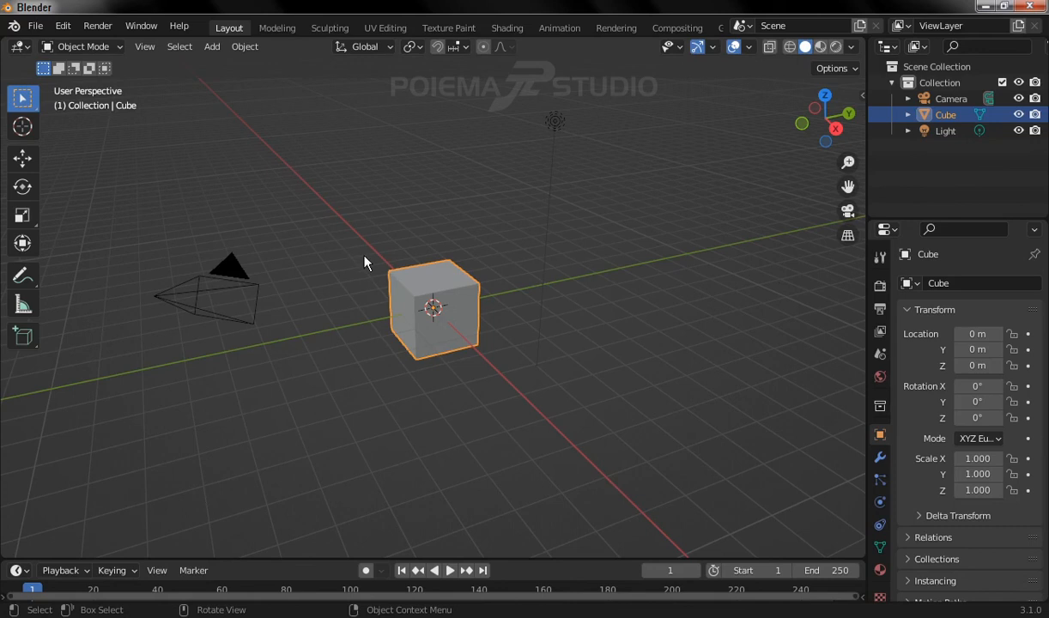
# Step: Duplicate the Layout workspace, and switch back to the original Layout workspace
pyautogui.rightClick(232, 32)
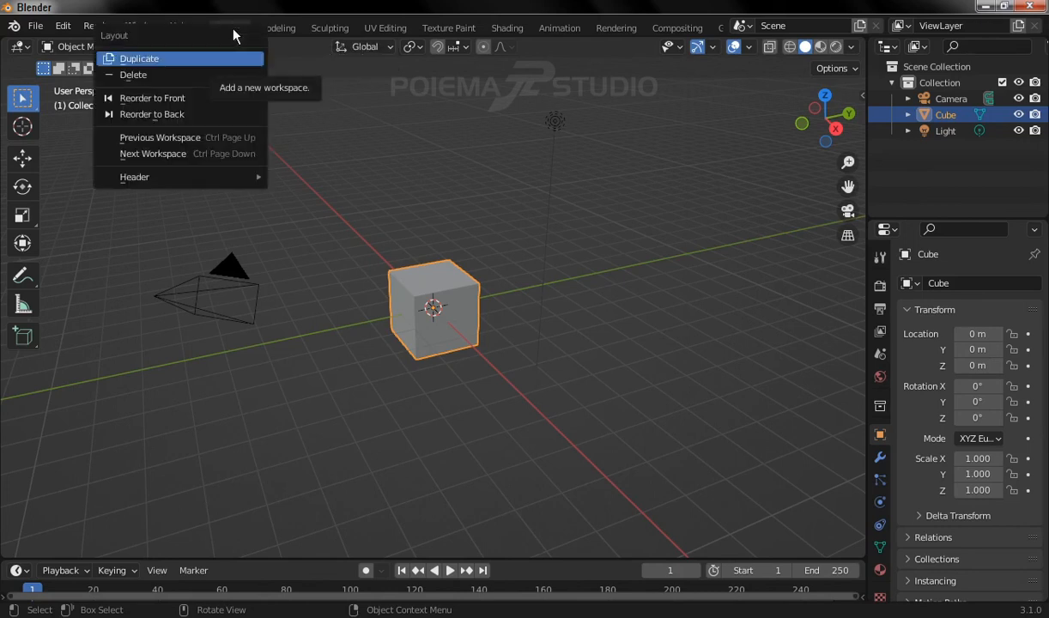
pyautogui.click(171, 60)
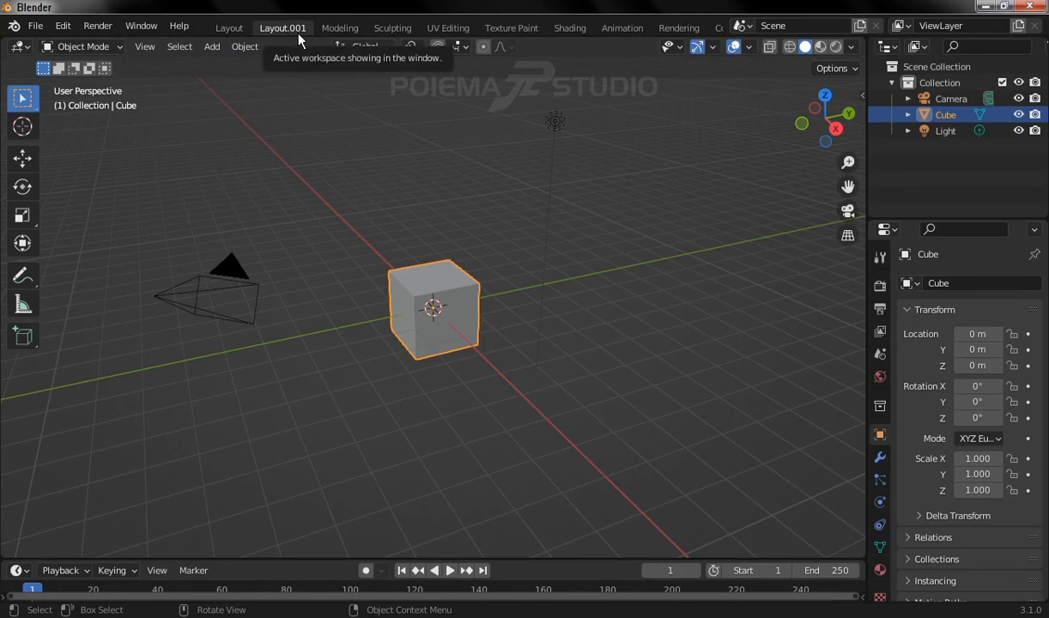
pyautogui.click(234, 32)
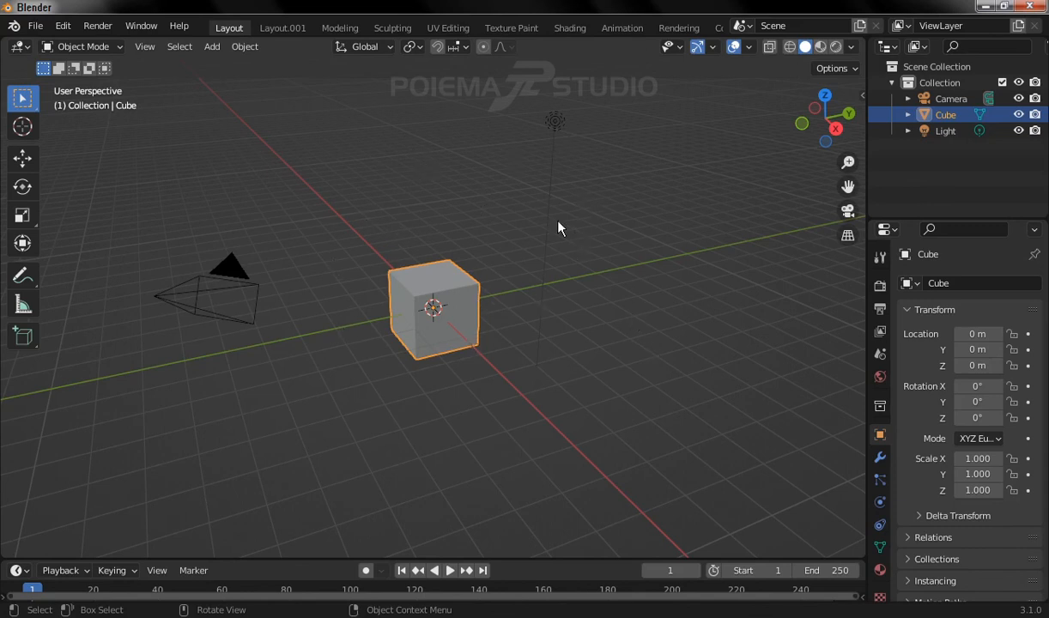
# Step: Rename the duplicated Layout.001 workspace to Latihan
pyautogui.click(287, 29)
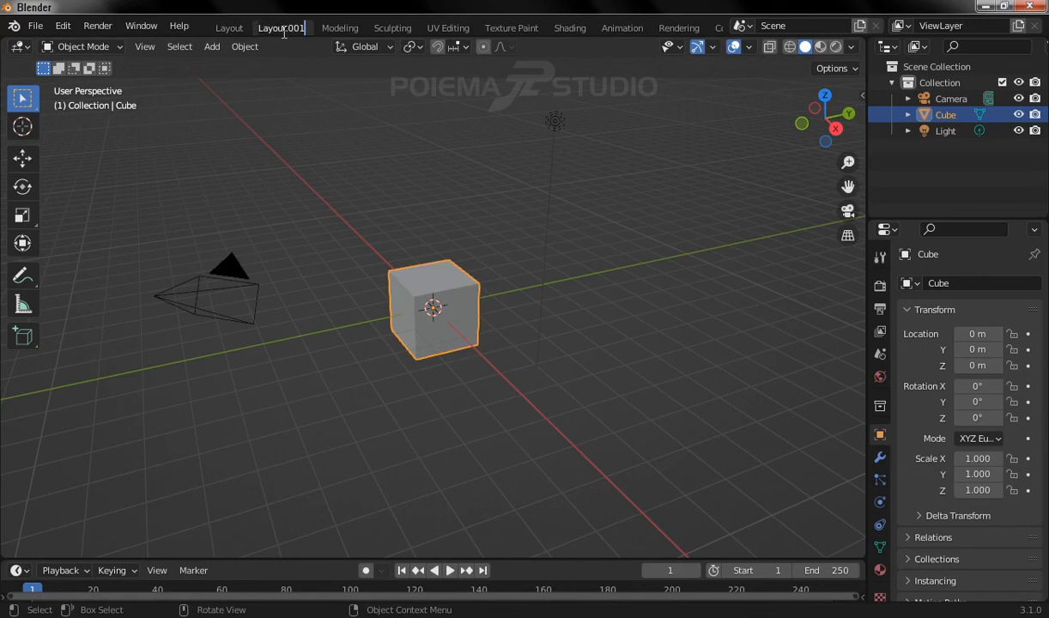
pyautogui.hotkey('ctrl', 'a')
pyautogui.press('BackSpace')
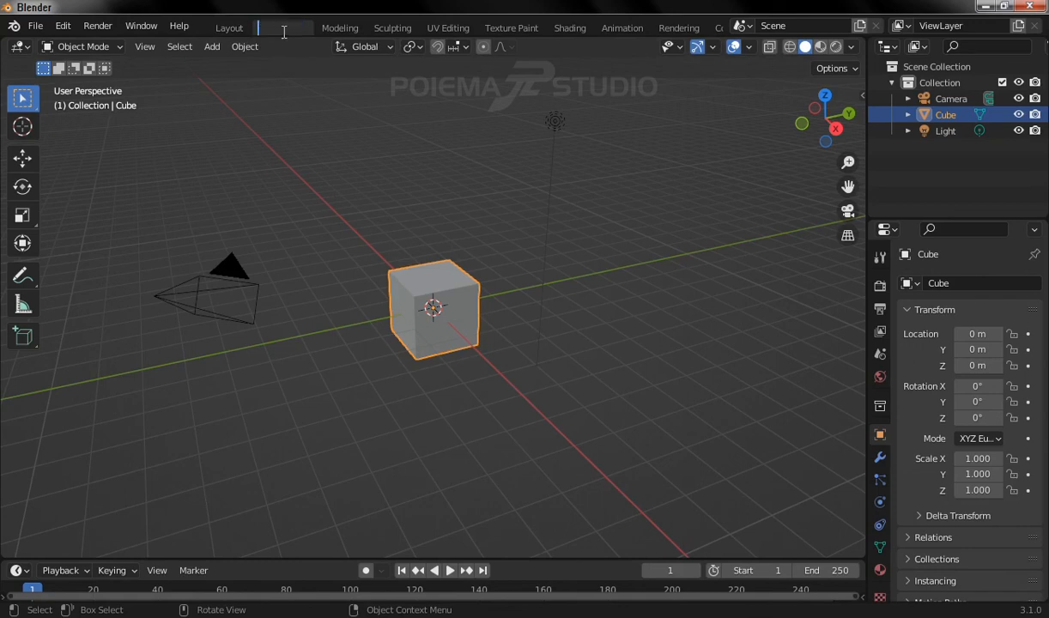
pyautogui.write('Latihan')
pyautogui.press('Return')
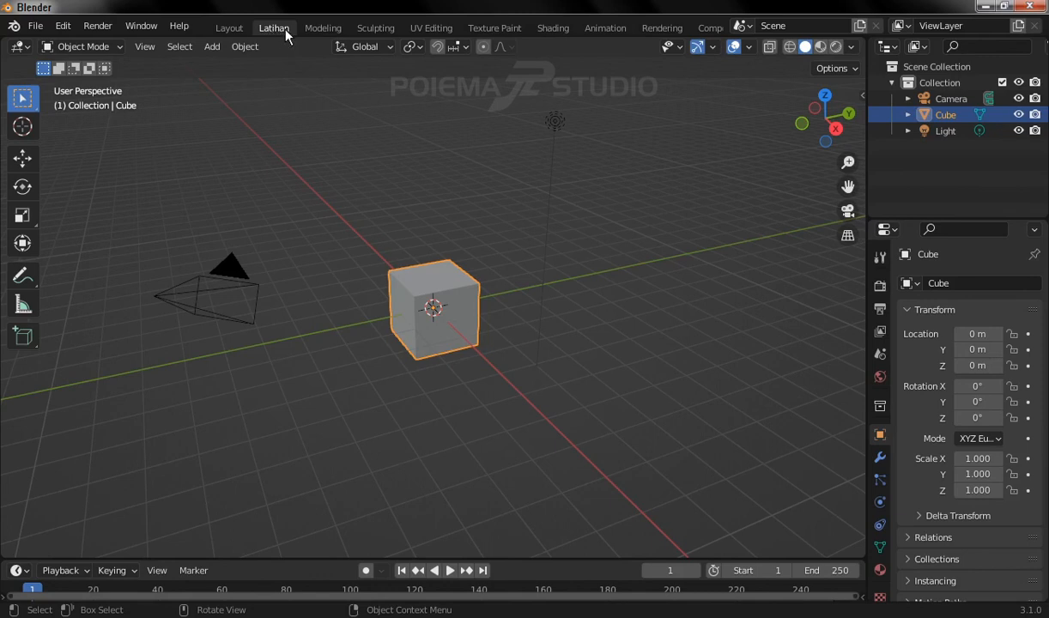
# Step: Switch to Layout and back to the Latihan workspace, and resize its areas for wider side editors and a taller Timeline
pyautogui.click(228, 29)
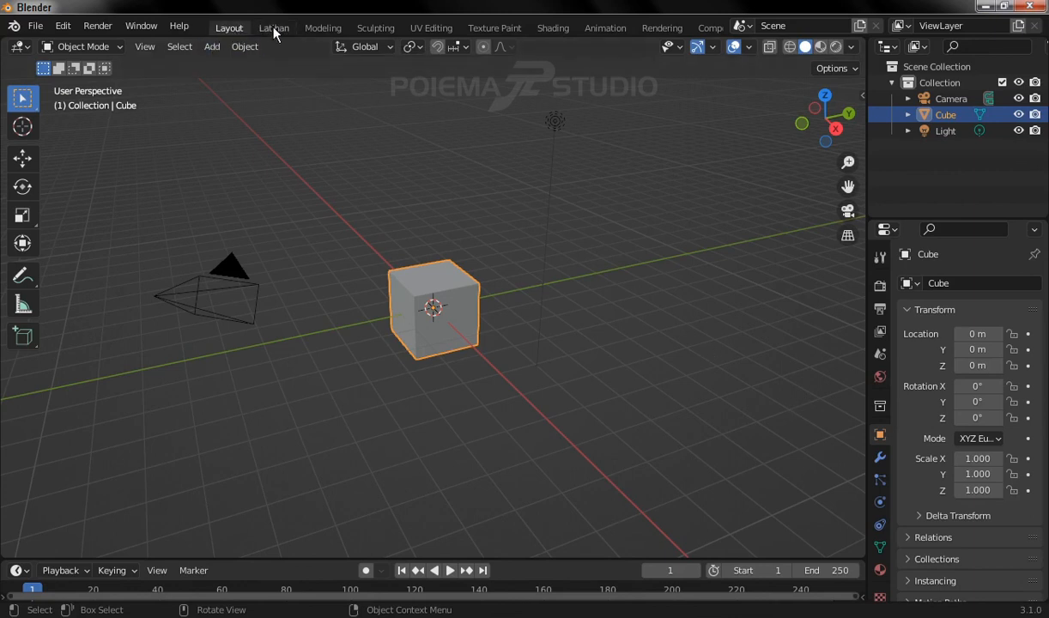
pyautogui.click(273, 30)
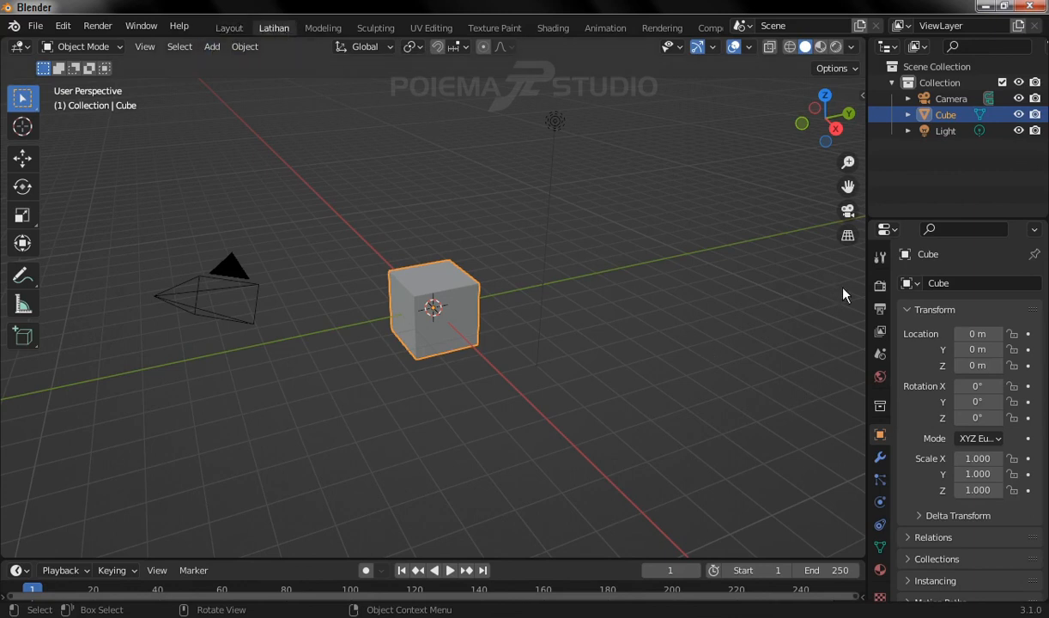
pyautogui.moveTo(865, 298); pyautogui.dragTo(655, 290)
pyautogui.moveTo(424, 557); pyautogui.dragTo(457, 400)
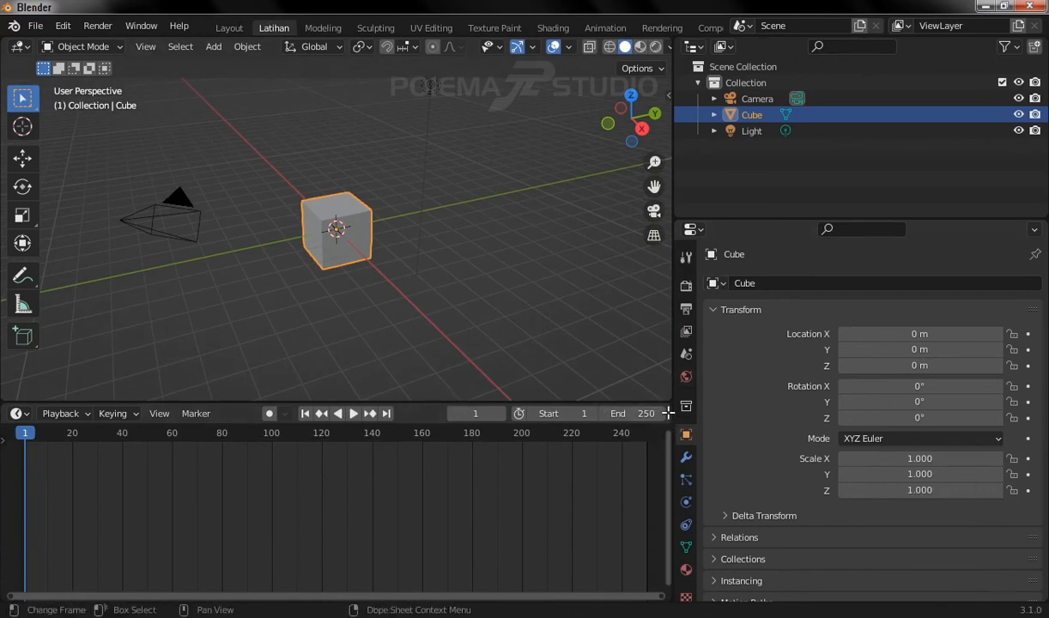
# Step: Split the Timeline into two side-by-side areas and change the new right-hand area to a 3D Viewport
pyautogui.moveTo(667, 592); pyautogui.dragTo(365, 468)
pyautogui.click(386, 416)
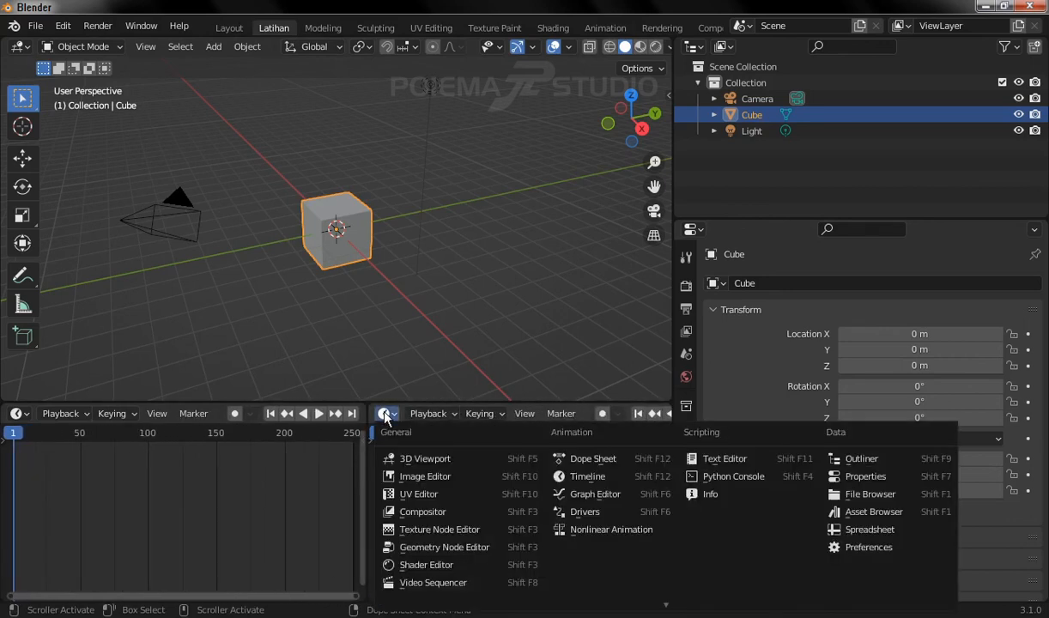
pyautogui.click(420, 459)
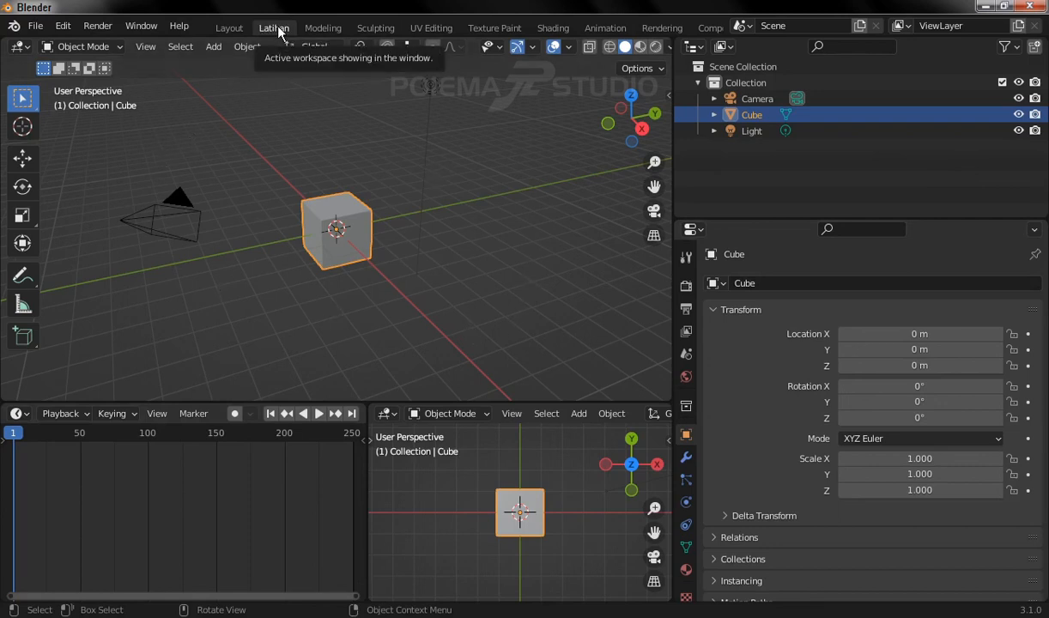
# Step: Compare the Layout workspace with the customized Latihan workspace, and delete the Latihan workspace
pyautogui.click(229, 28)
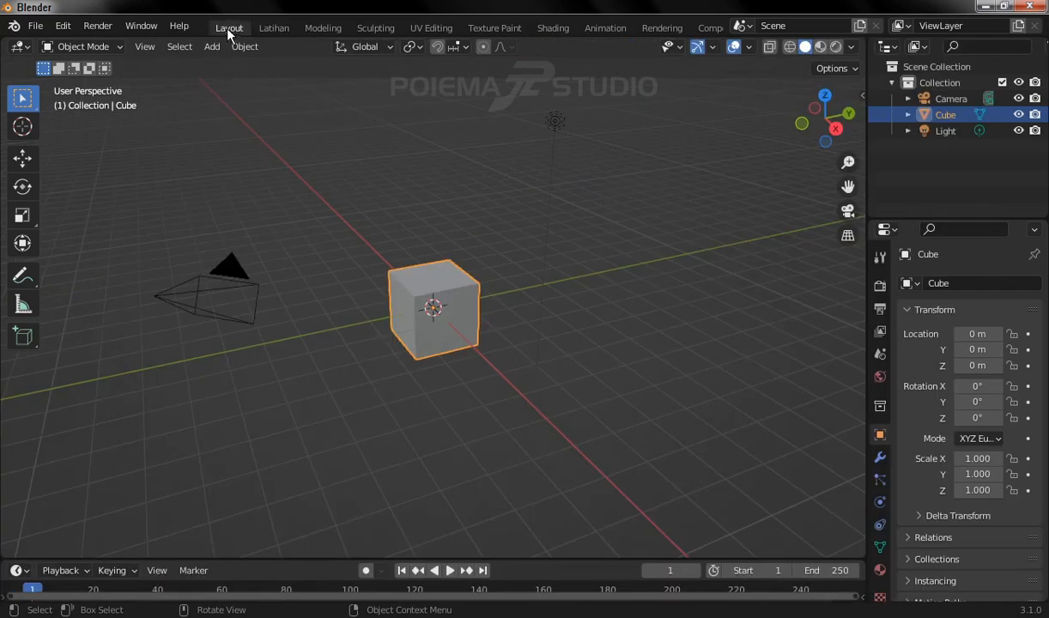
pyautogui.click(274, 28)
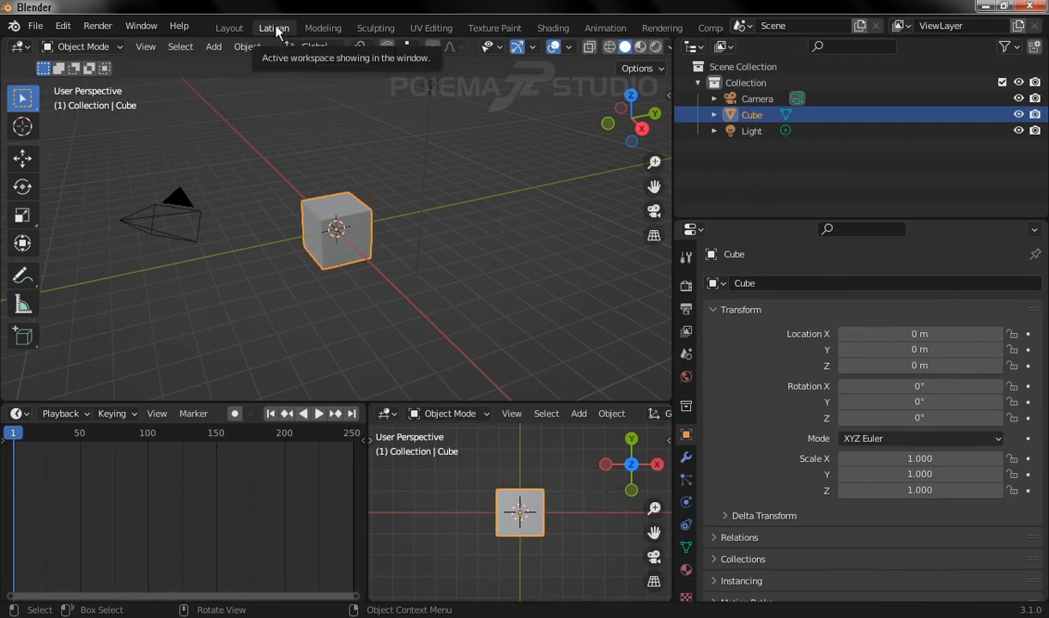
pyautogui.rightClick(276, 31)
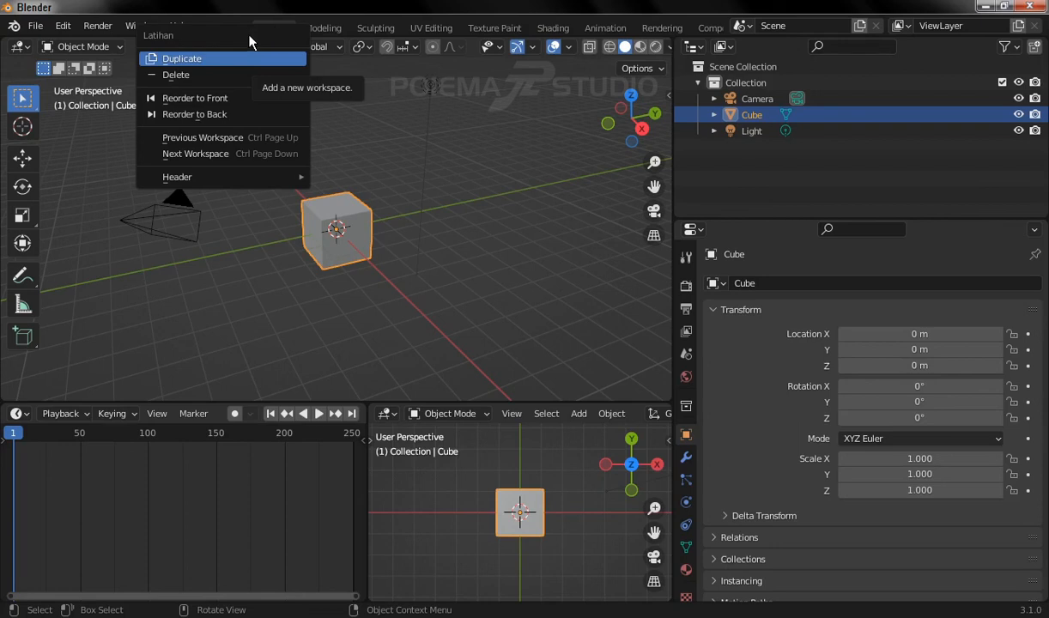
pyautogui.click(215, 83)
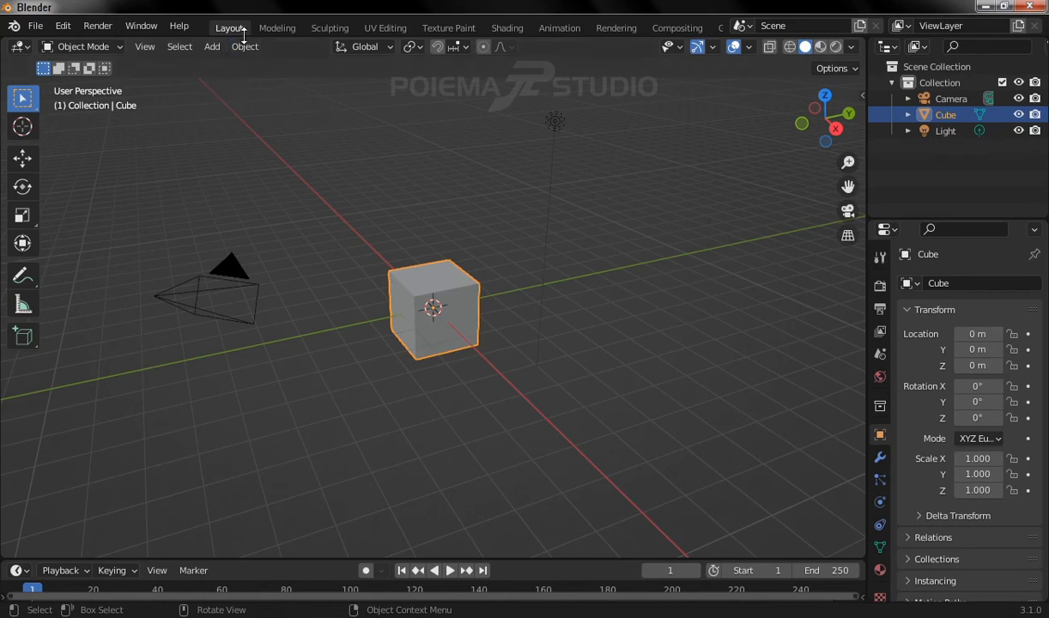